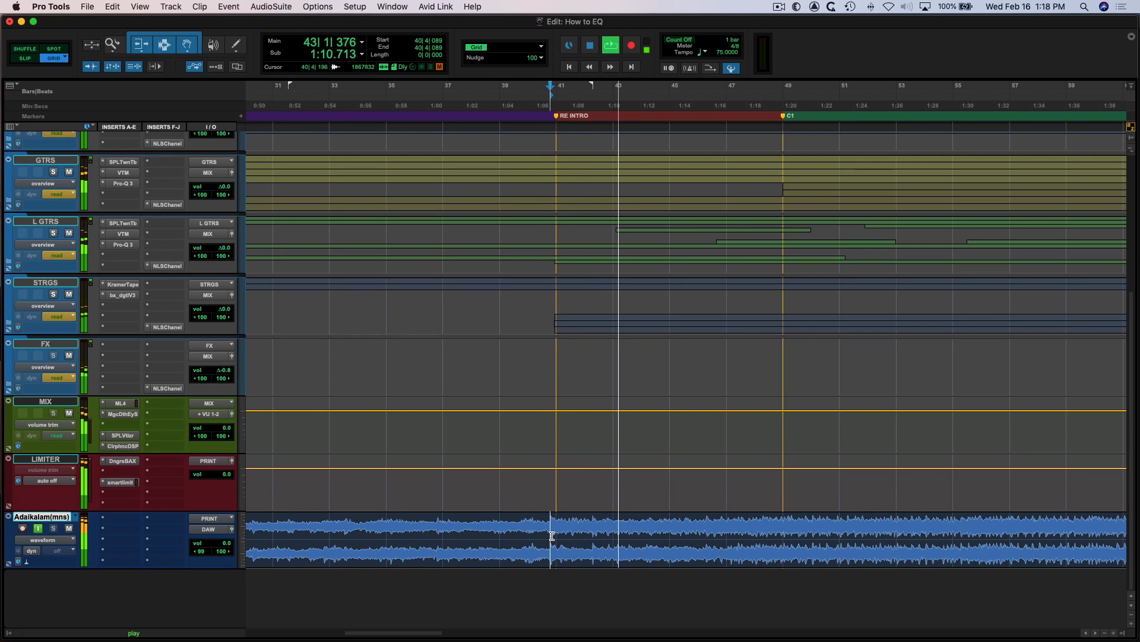
Show the mixer and review the channels inside all folder tracks, expanding every folder and collapsing them again.
{"action": "key", "text": "super+equal"}
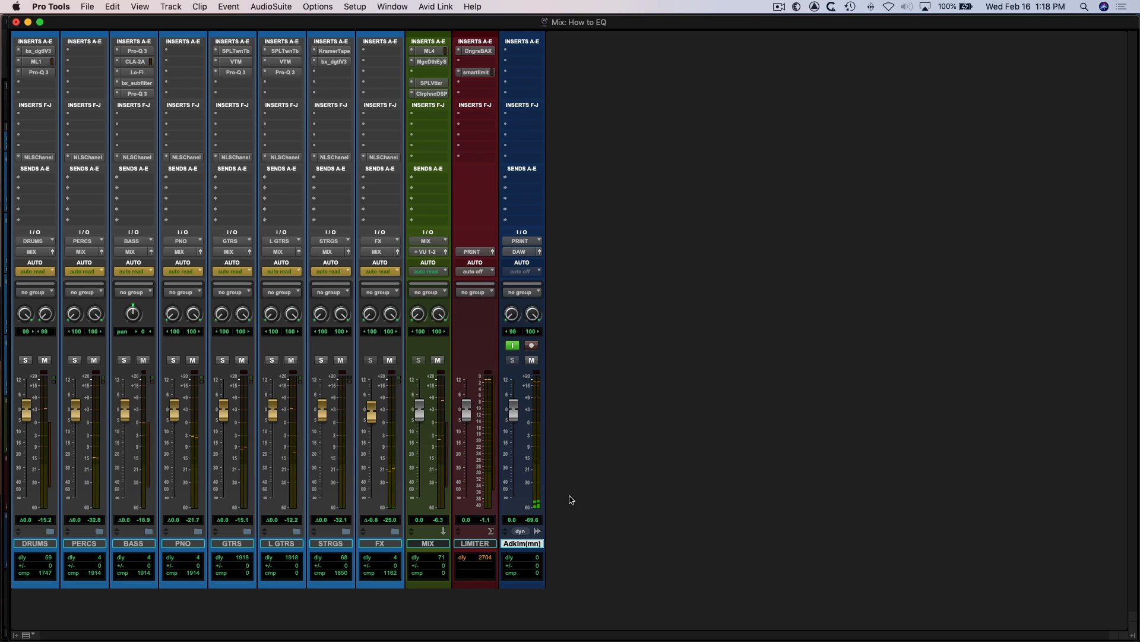
{"action": "left_click", "coordinate": [51, 533], "text": "alt"}
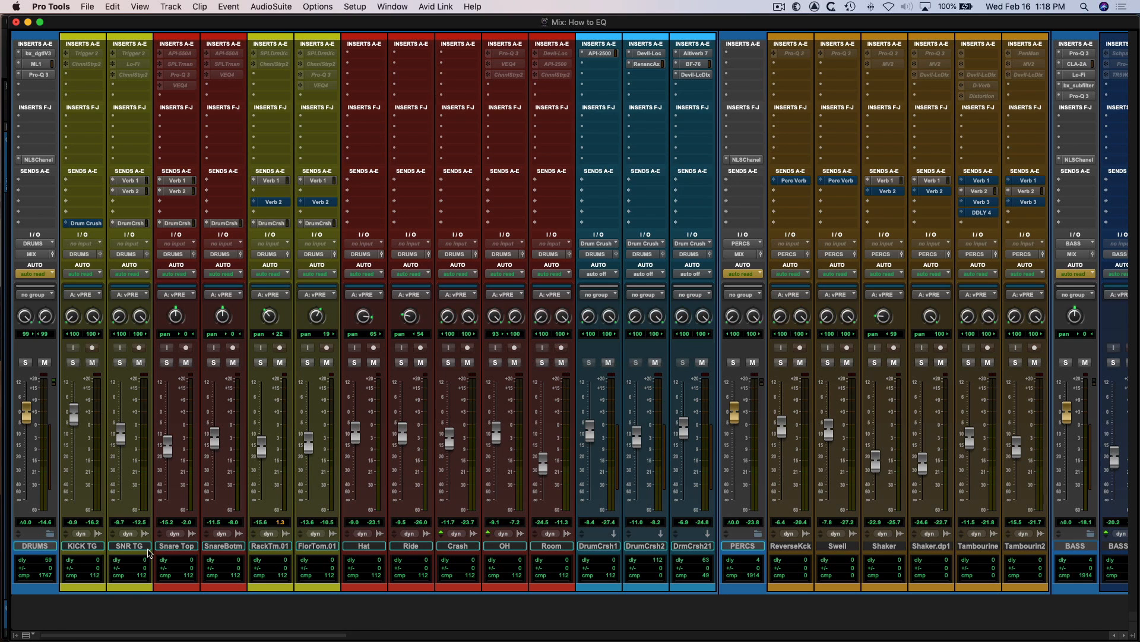
{"action": "scroll", "coordinate": [147, 551], "scroll_direction": "right", "scroll_amount": 20}
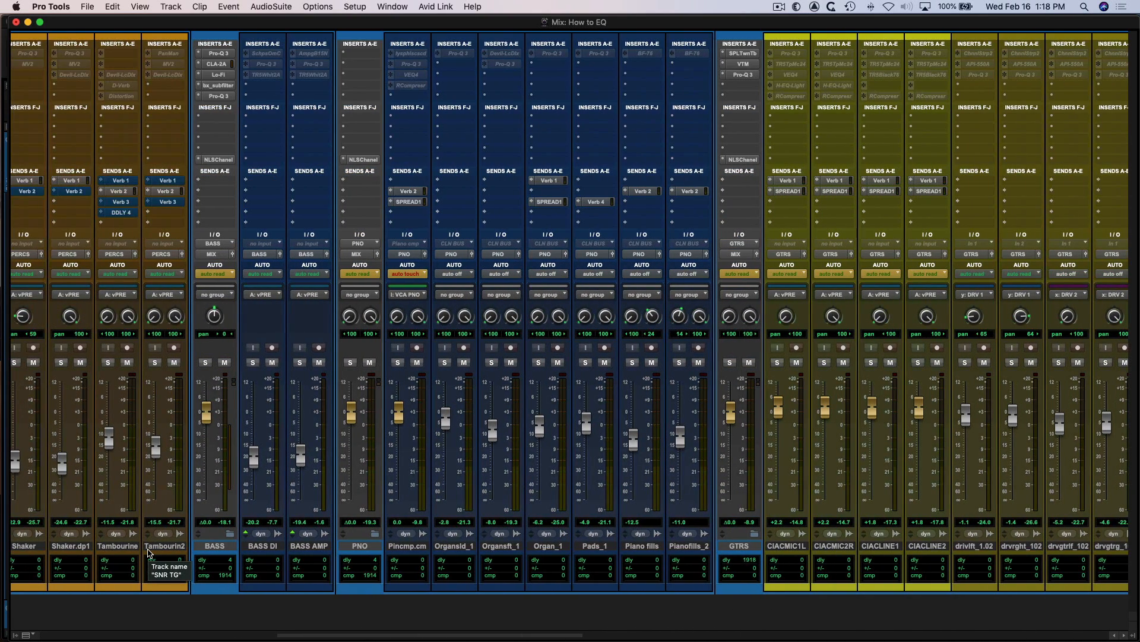
{"action": "scroll", "coordinate": [148, 552], "scroll_direction": "right", "scroll_amount": 11}
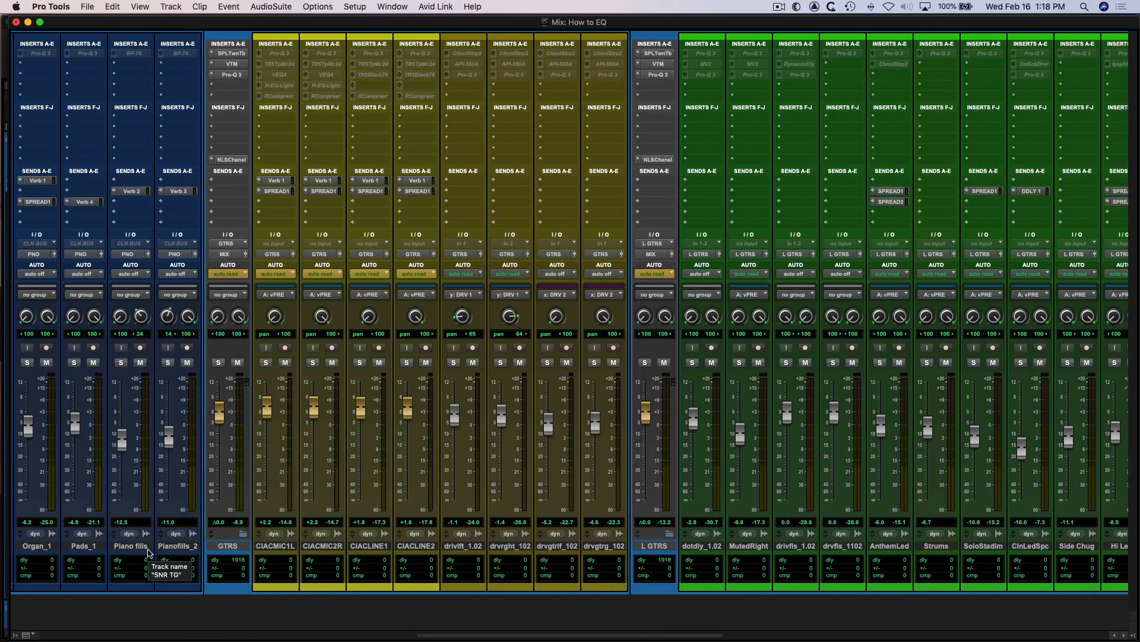
{"action": "scroll", "coordinate": [148, 551], "scroll_direction": "right", "scroll_amount": 12}
{"action": "scroll", "coordinate": [147, 551], "scroll_direction": "right", "scroll_amount": 12}
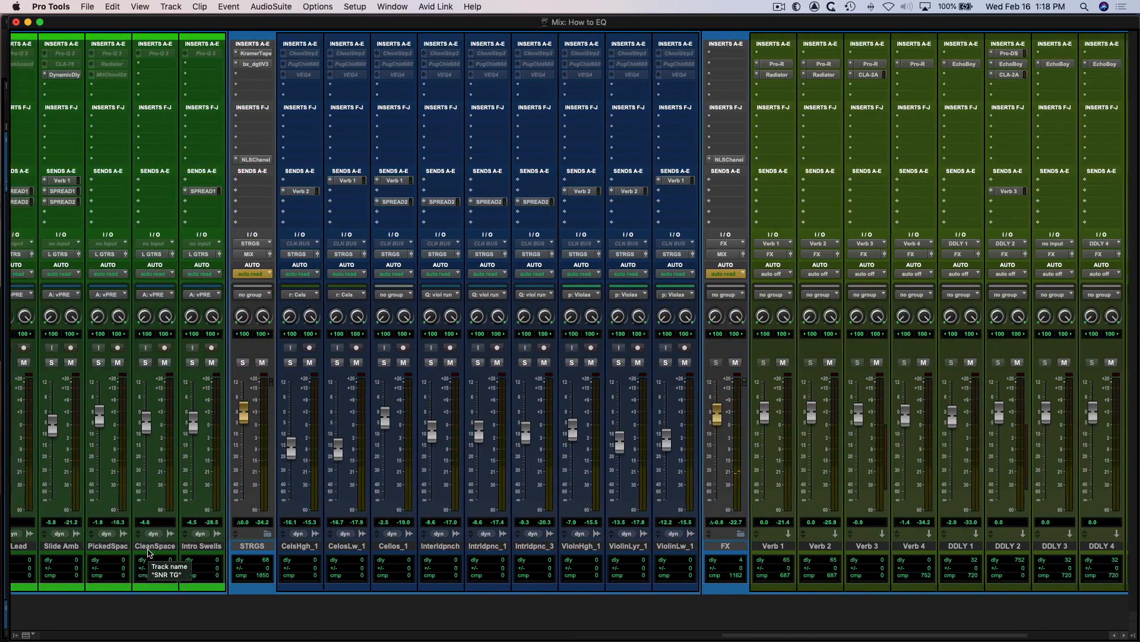
{"action": "scroll", "coordinate": [148, 551], "scroll_direction": "right", "scroll_amount": 6}
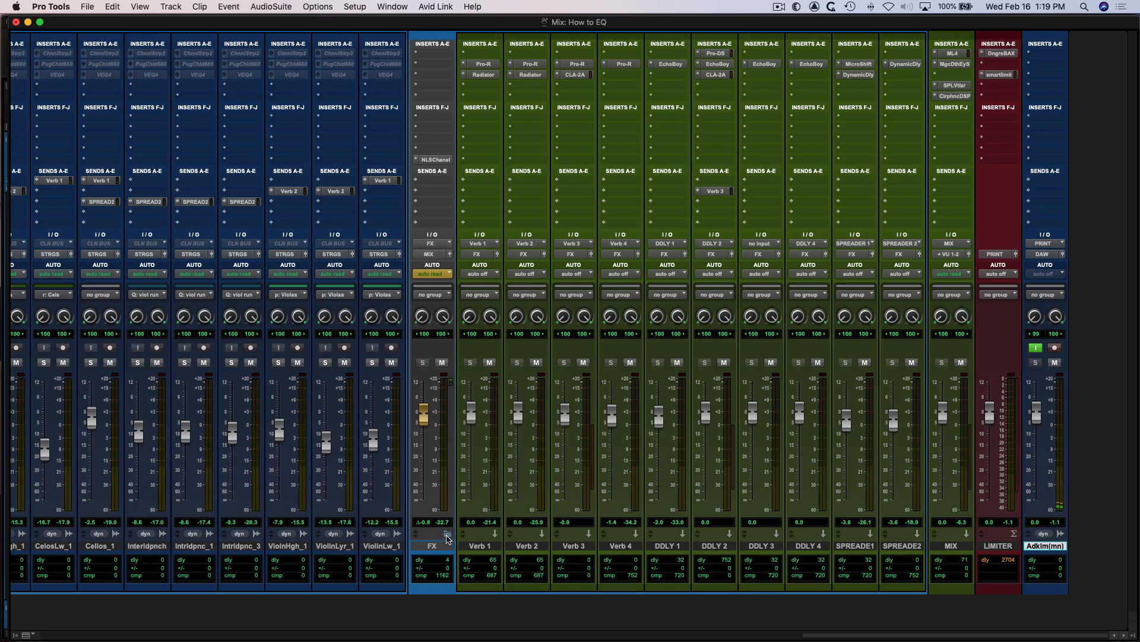
{"action": "left_click", "coordinate": [447, 533], "text": "alt"}
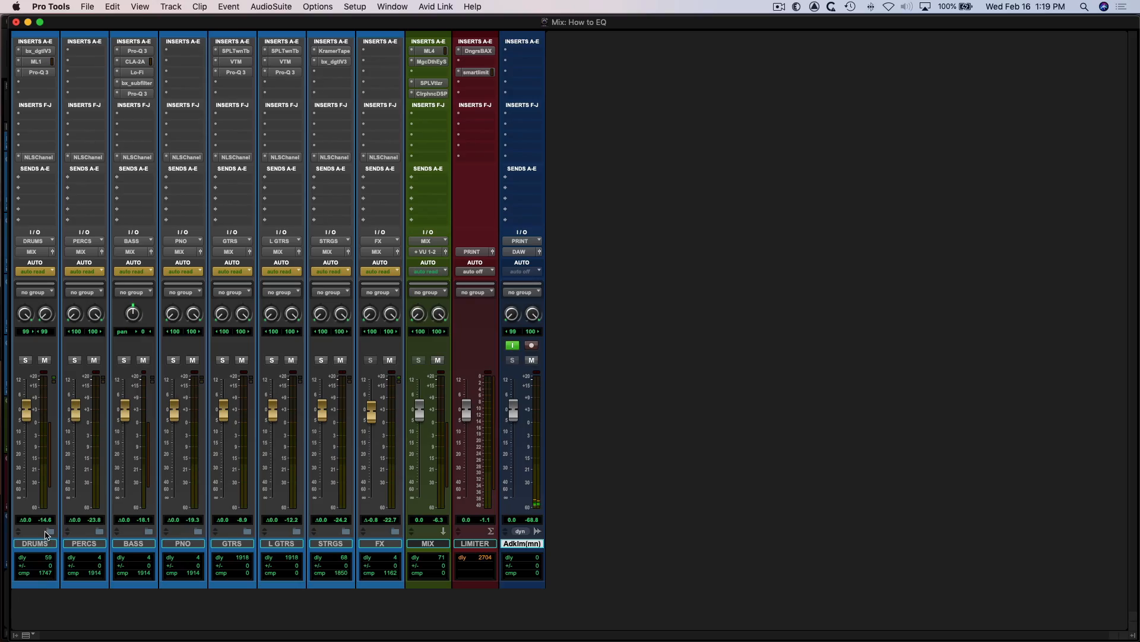
Make the first three inserts on the DRUMS folder inactive and audition the drums in solo.
{"action": "left_click", "coordinate": [42, 53], "text": "ctrl+super"}
{"action": "left_click", "coordinate": [42, 63], "text": "ctrl+super"}
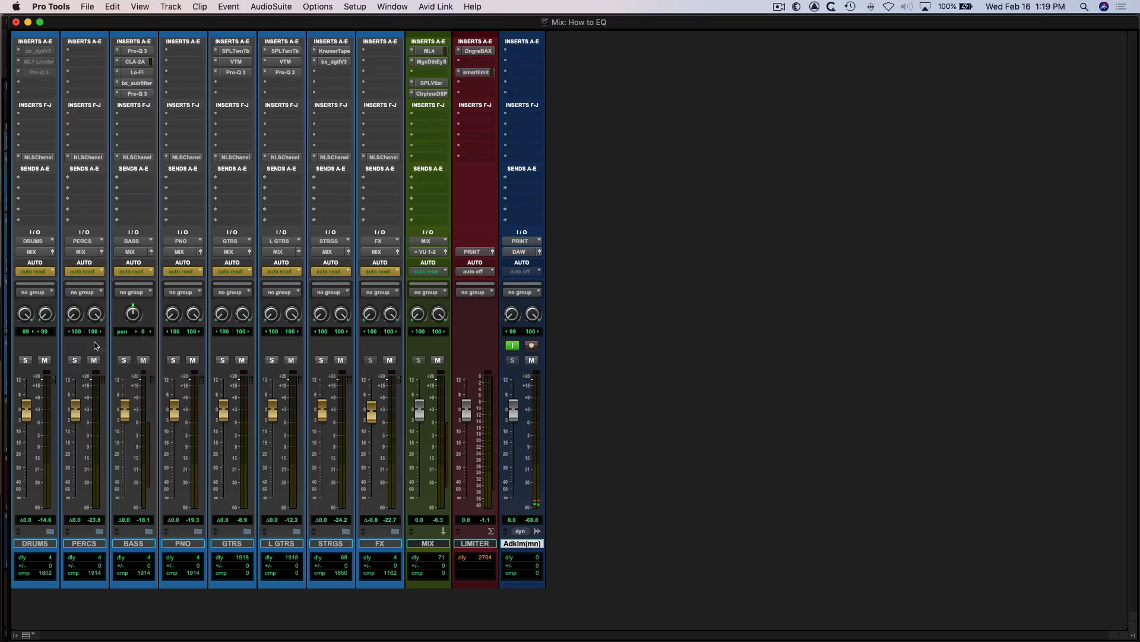
{"action": "left_click", "coordinate": [25, 361]}
{"action": "key", "text": "super+="}
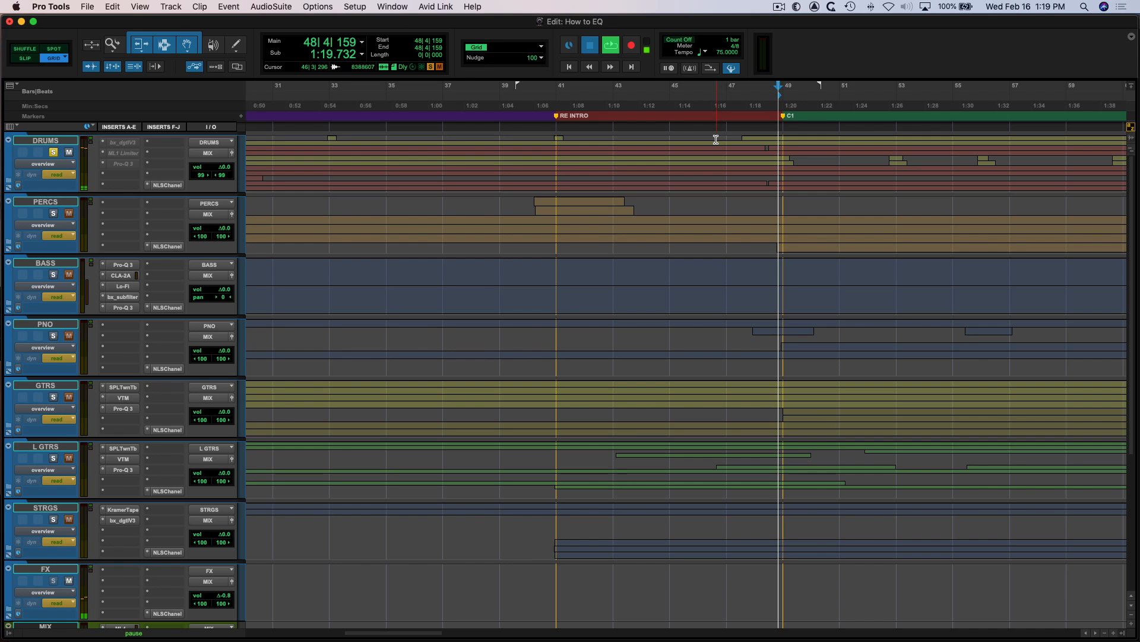
{"action": "key", "text": "space"}
Insert the bx_digital V3 (stereo) EQ in the fourth insert slot of the DRUMS folder.
{"action": "key", "text": "super+="}
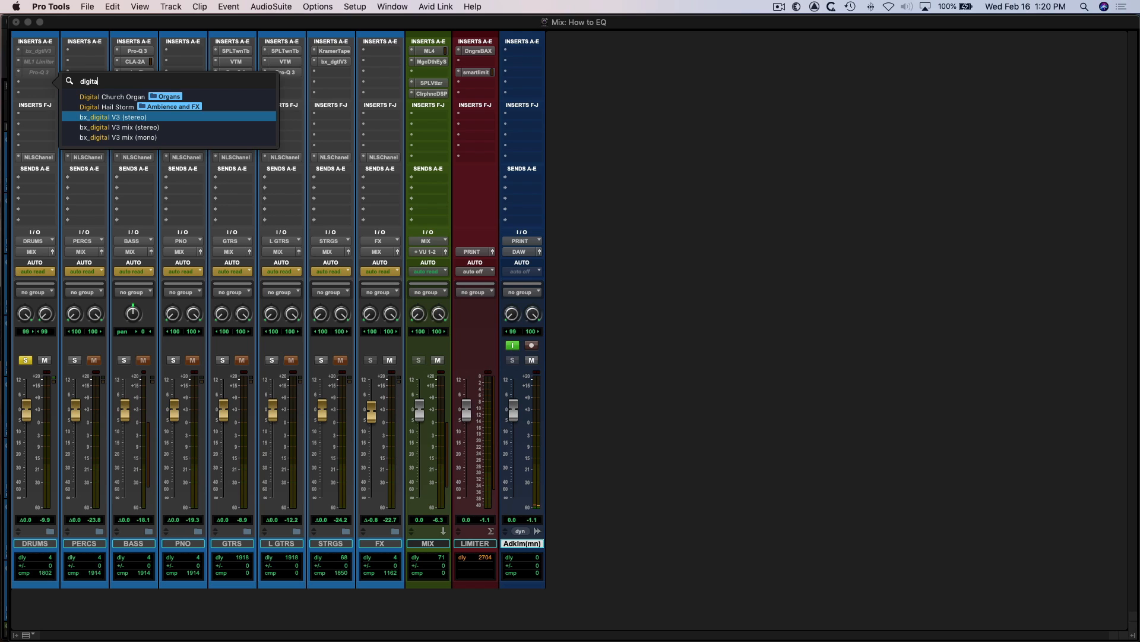
{"action": "key", "text": "Escape"}
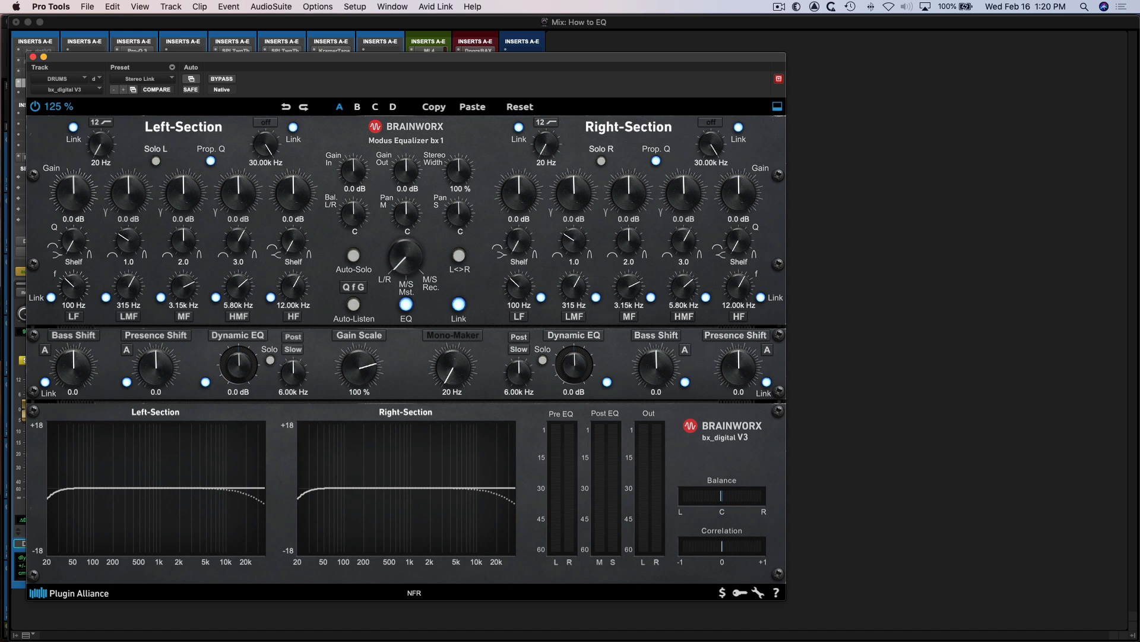
{"action": "left_click_drag", "start_coordinate": [174, 53], "coordinate": [264, 62]}
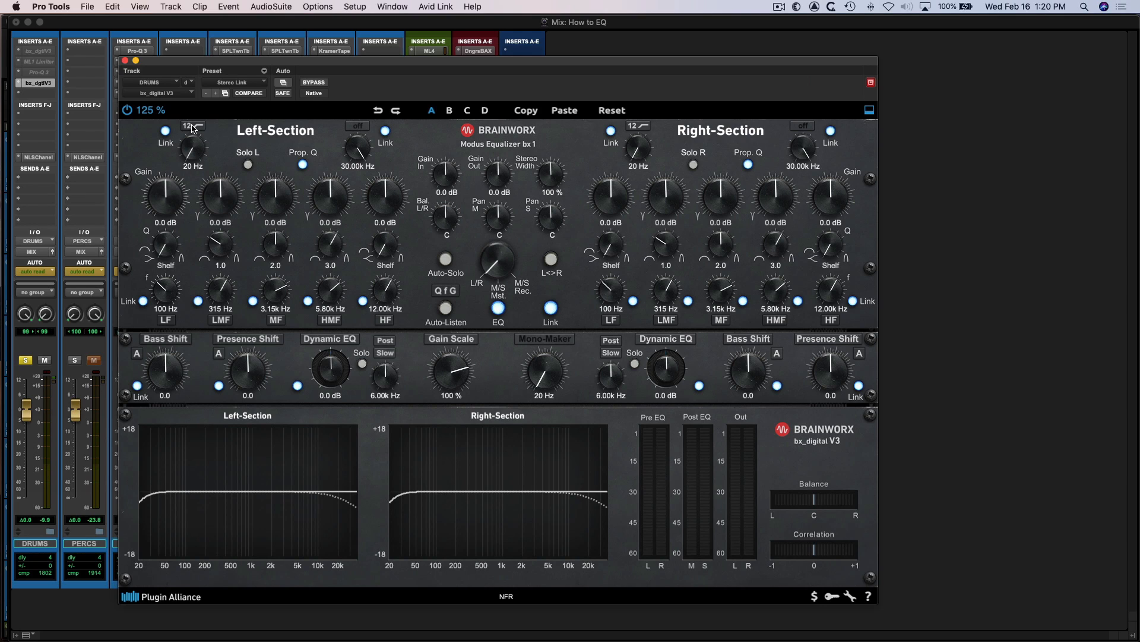
Set the drum EQ's high-pass filter to a slope of 12 and a cutoff of 32 Hz.
{"action": "left_click", "coordinate": [193, 128]}
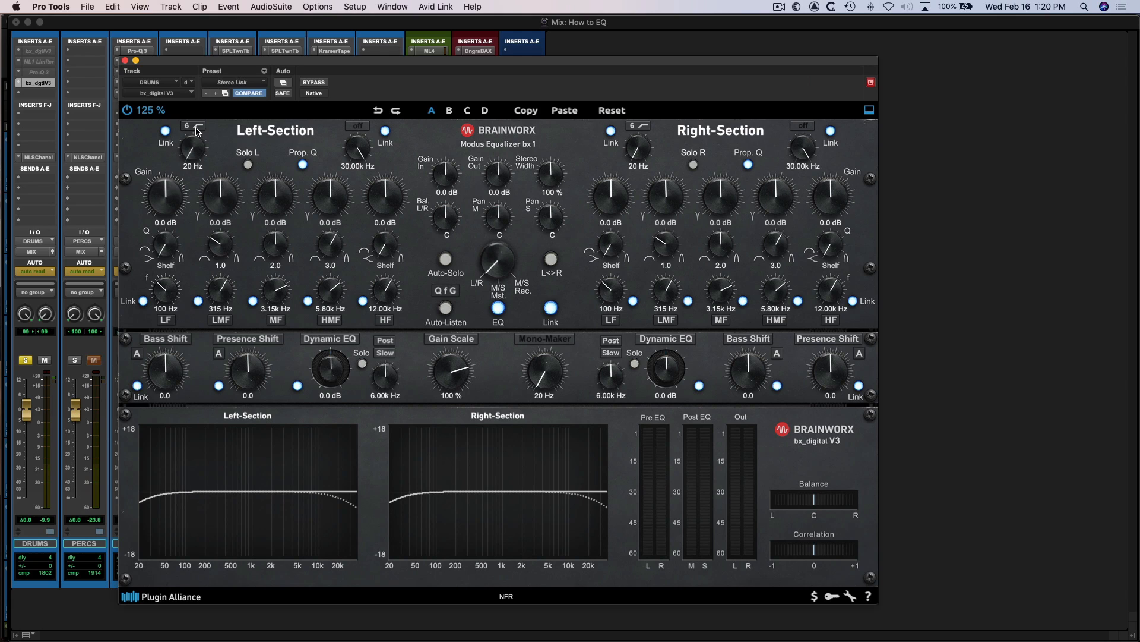
{"action": "left_click", "coordinate": [198, 128]}
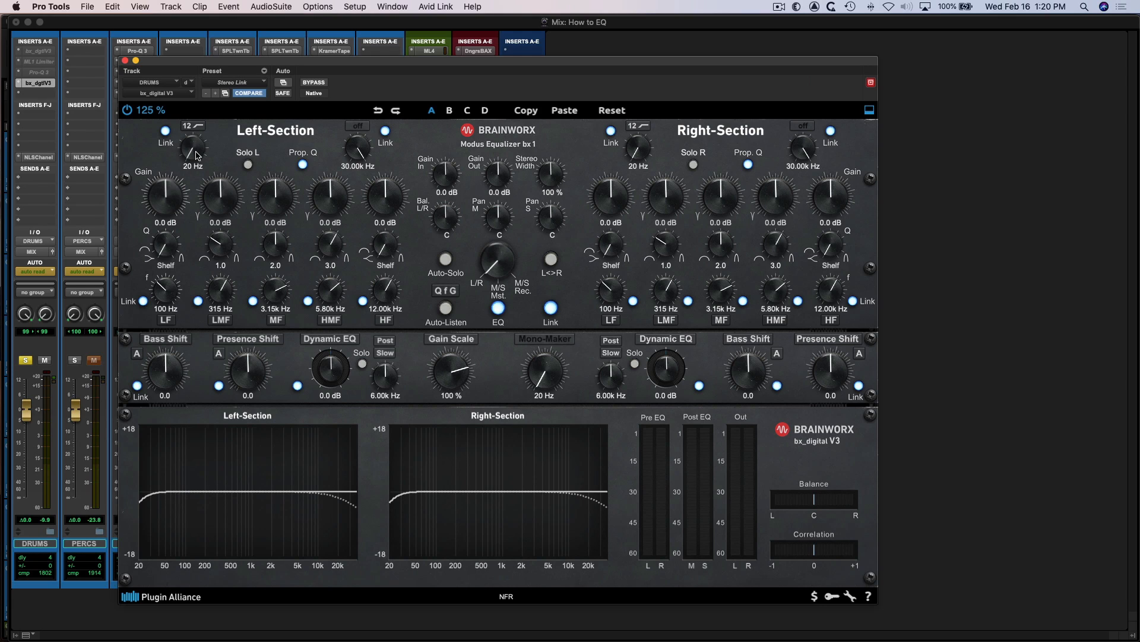
{"action": "left_click_drag", "start_coordinate": [196, 155], "coordinate": [196, 150]}
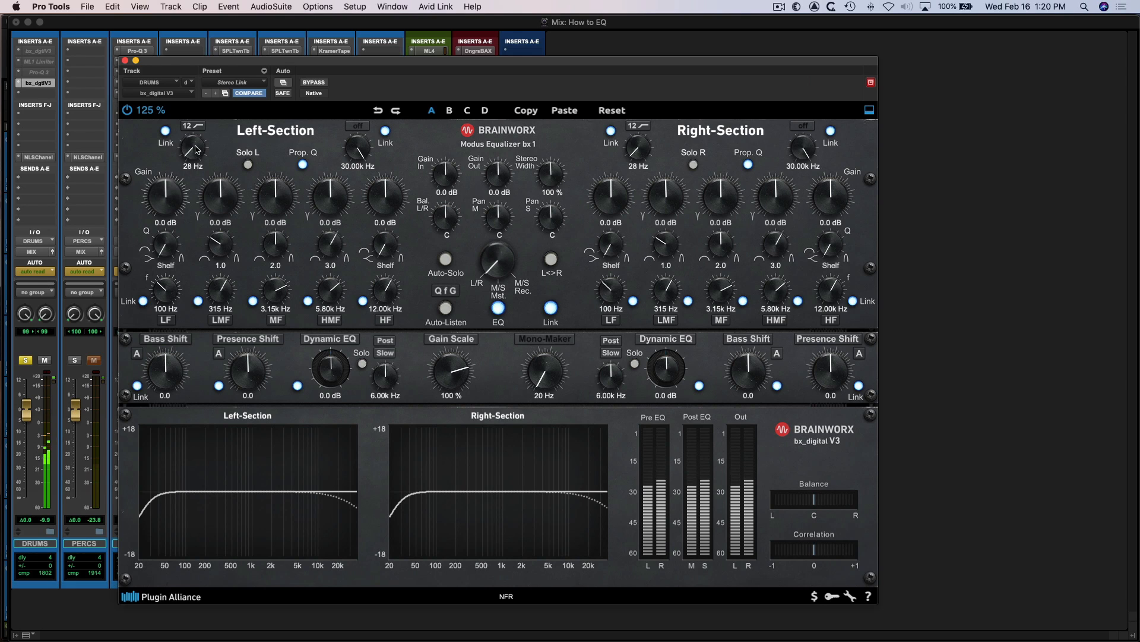
{"action": "mouse_move", "coordinate": [197, 150]}
{"action": "left_mouse_down"}
{"action": "mouse_move", "coordinate": [216, 133]}
{"action": "mouse_move", "coordinate": [198, 160]}
{"action": "left_mouse_up"}
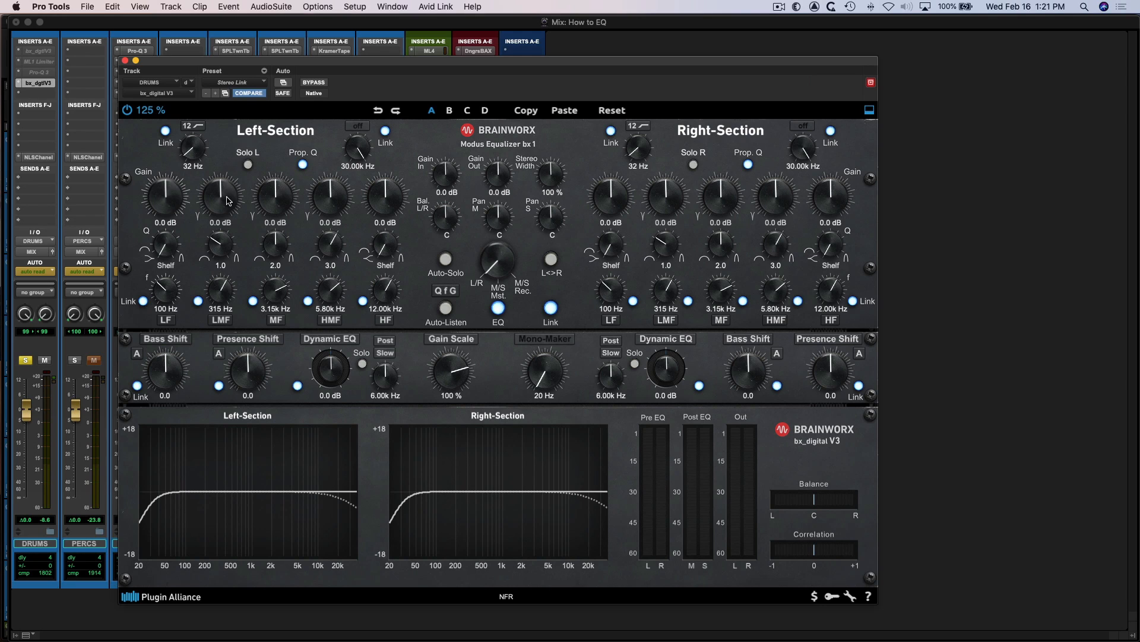
Sweep the LMF band with a 12 dB boost and set it to -1.9 dB at 225 Hz.
{"action": "left_click_drag", "start_coordinate": [227, 201], "coordinate": [249, 72]}
{"action": "left_click_drag", "start_coordinate": [220, 206], "coordinate": [232, 242]}
{"action": "left_click", "coordinate": [303, 165]}
{"action": "left_click_drag", "start_coordinate": [221, 201], "coordinate": [236, 117]}
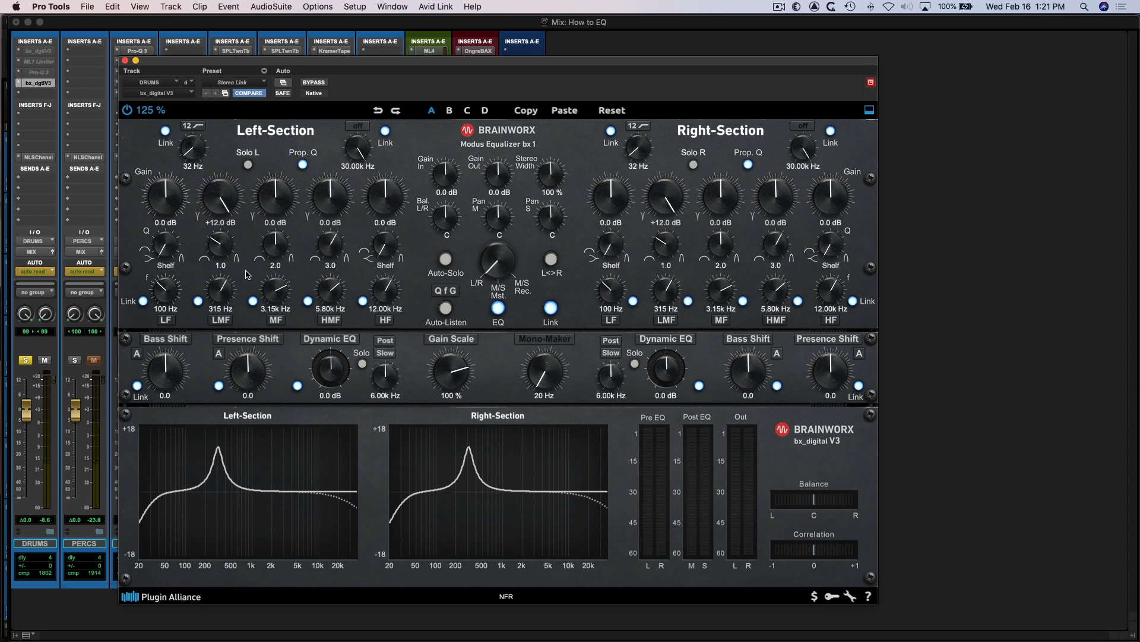
{"action": "mouse_move", "coordinate": [219, 301]}
{"action": "left_mouse_down"}
{"action": "mouse_move", "coordinate": [217, 317]}
{"action": "mouse_move", "coordinate": [217, 308]}
{"action": "left_mouse_up"}
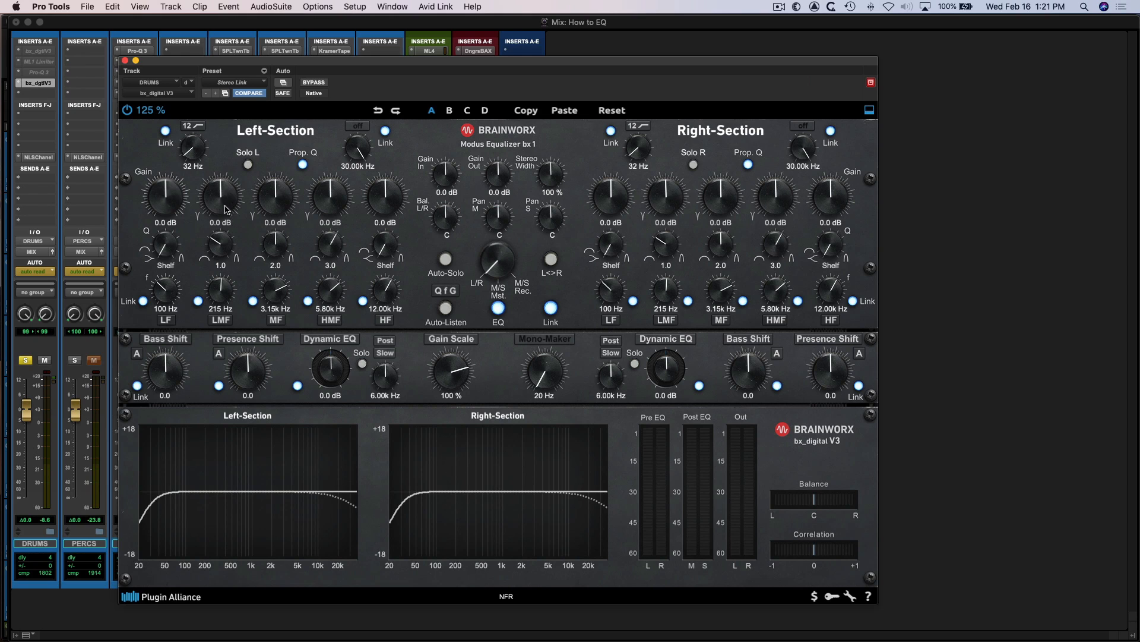
{"action": "mouse_move", "coordinate": [218, 309]}
{"action": "left_mouse_down"}
{"action": "mouse_move", "coordinate": [223, 318]}
{"action": "mouse_move", "coordinate": [222, 299]}
{"action": "left_mouse_up"}
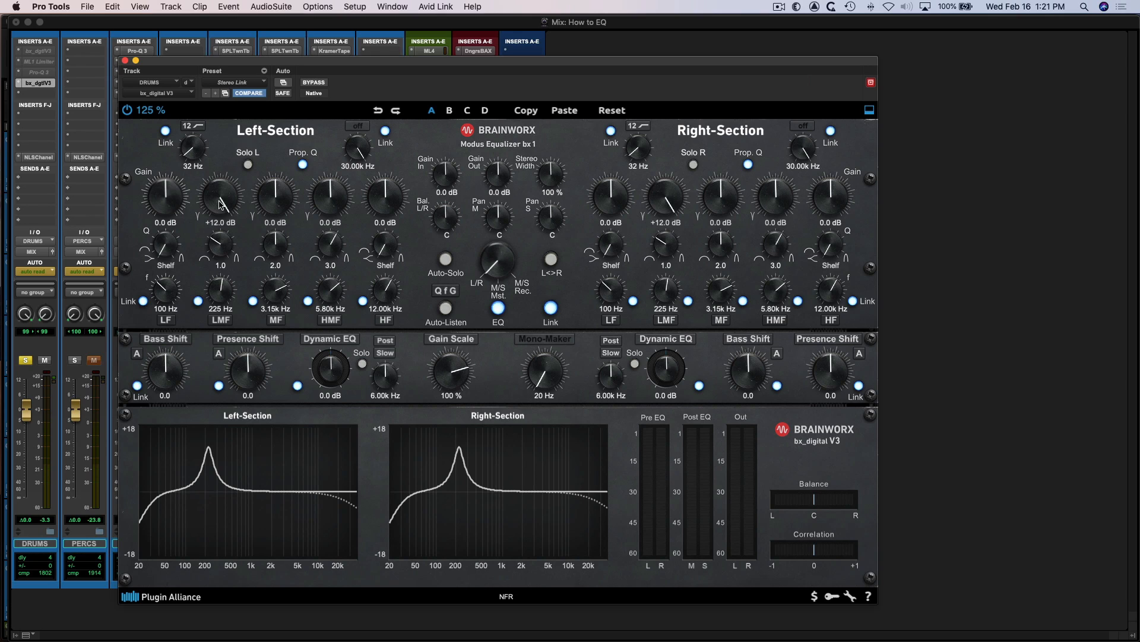
{"action": "left_click_drag", "start_coordinate": [221, 205], "coordinate": [221, 211]}
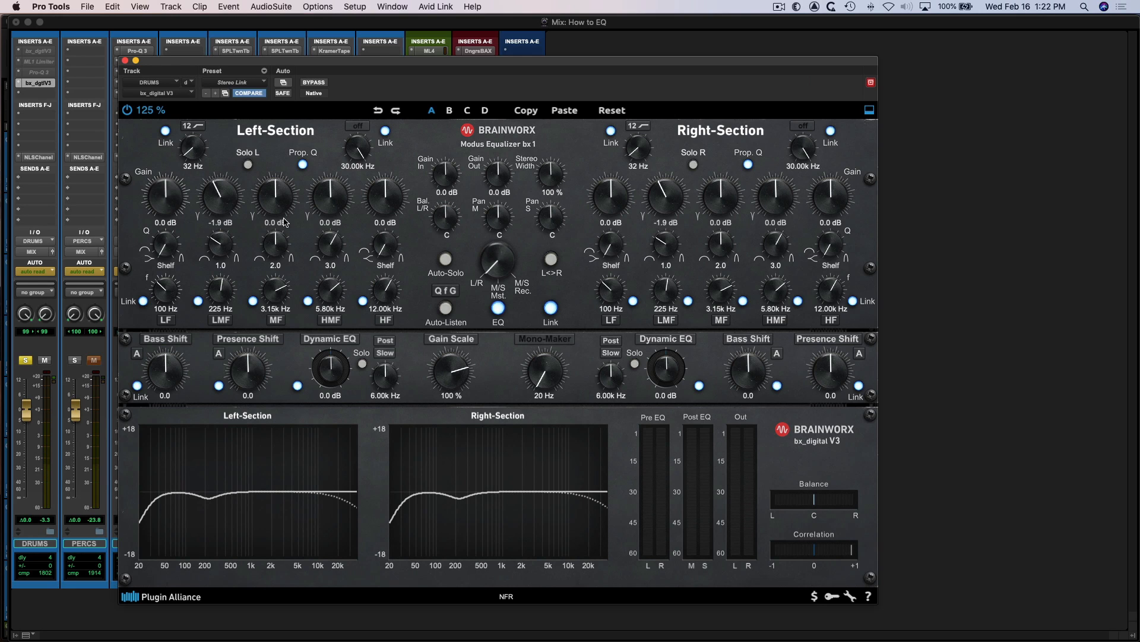
Sweep the MF band with a 12 dB boost and set it to -2.4 dB at 3.69 kHz.
{"action": "left_click_drag", "start_coordinate": [282, 212], "coordinate": [282, 199]}
{"action": "mouse_move", "coordinate": [274, 297]}
{"action": "left_mouse_down"}
{"action": "mouse_move", "coordinate": [273, 315]}
{"action": "mouse_move", "coordinate": [275, 296]}
{"action": "left_mouse_up"}
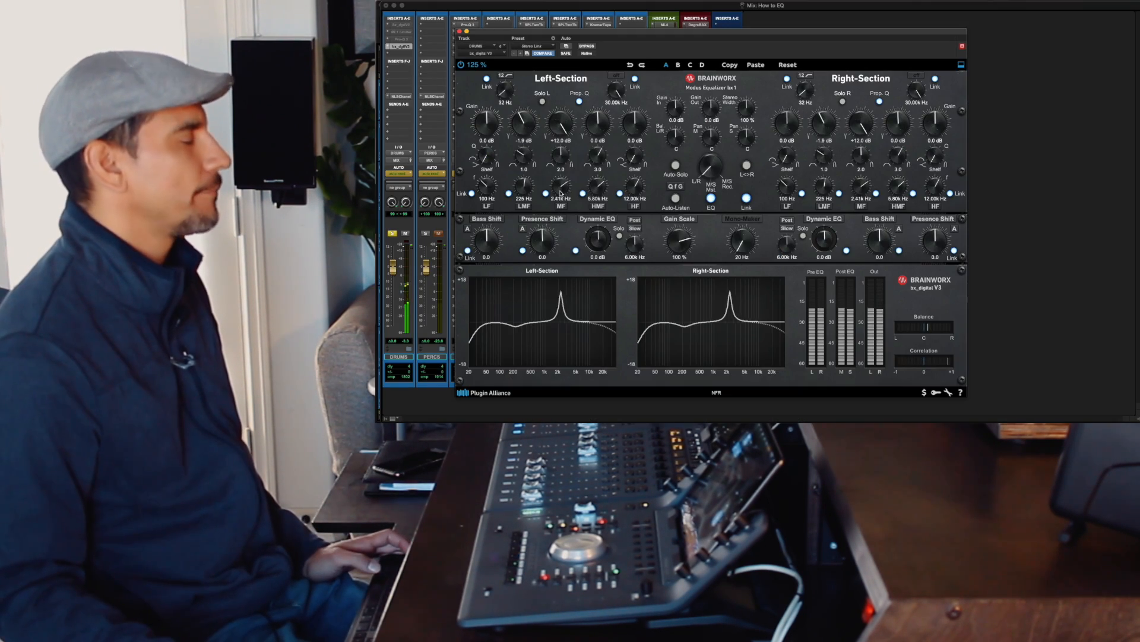
{"action": "left_click_drag", "start_coordinate": [562, 193], "coordinate": [563, 187]}
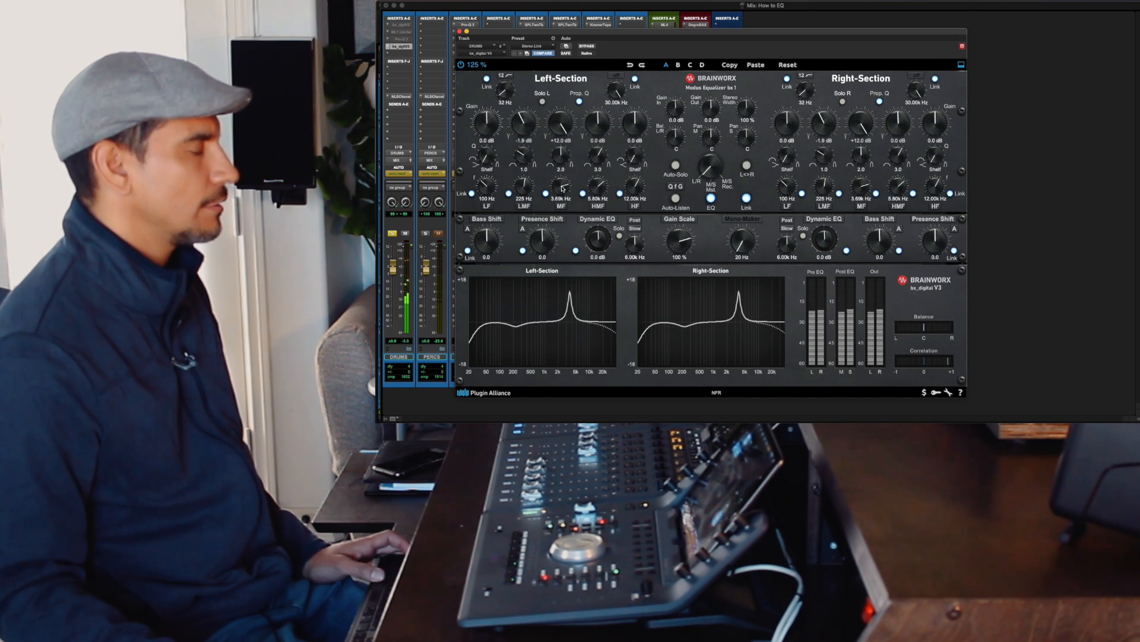
{"action": "left_click", "coordinate": [564, 127], "text": "alt"}
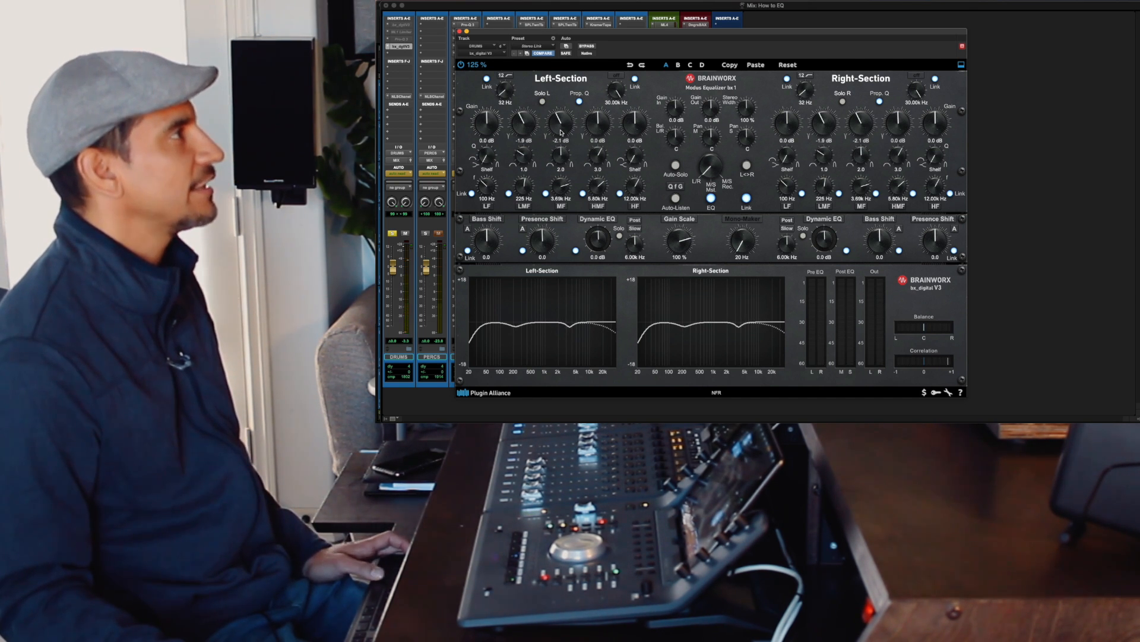
{"action": "left_click_drag", "start_coordinate": [562, 127], "coordinate": [562, 127]}
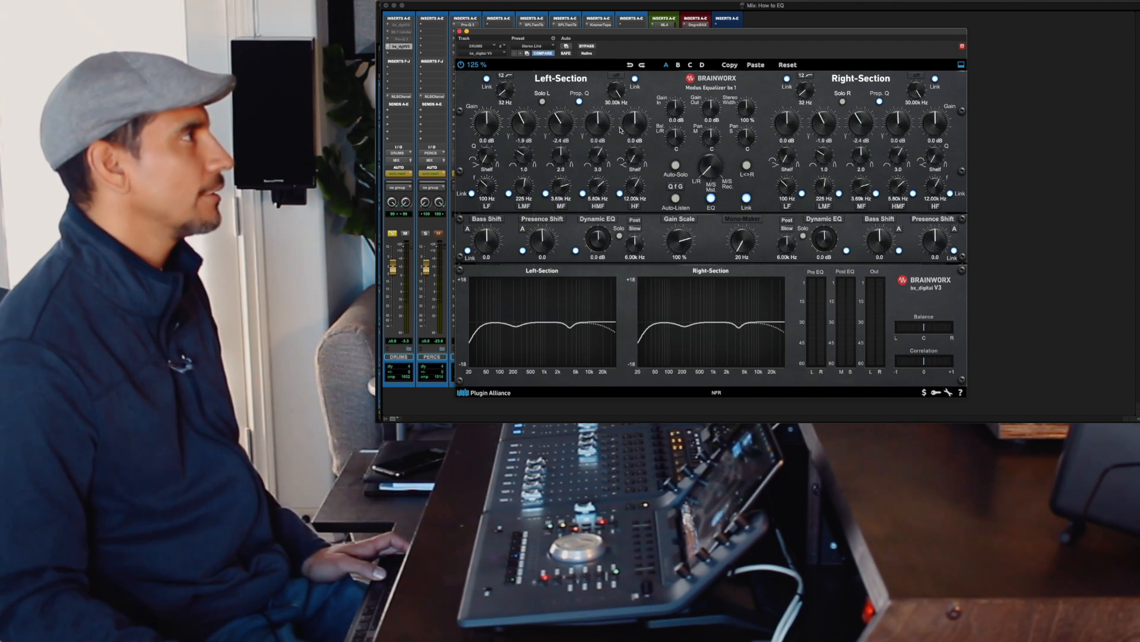
Sweep the HMF band with a 12 dB boost and set it to -2.6 dB at 7.86 kHz.
{"action": "left_click_drag", "start_coordinate": [599, 122], "coordinate": [618, 154]}
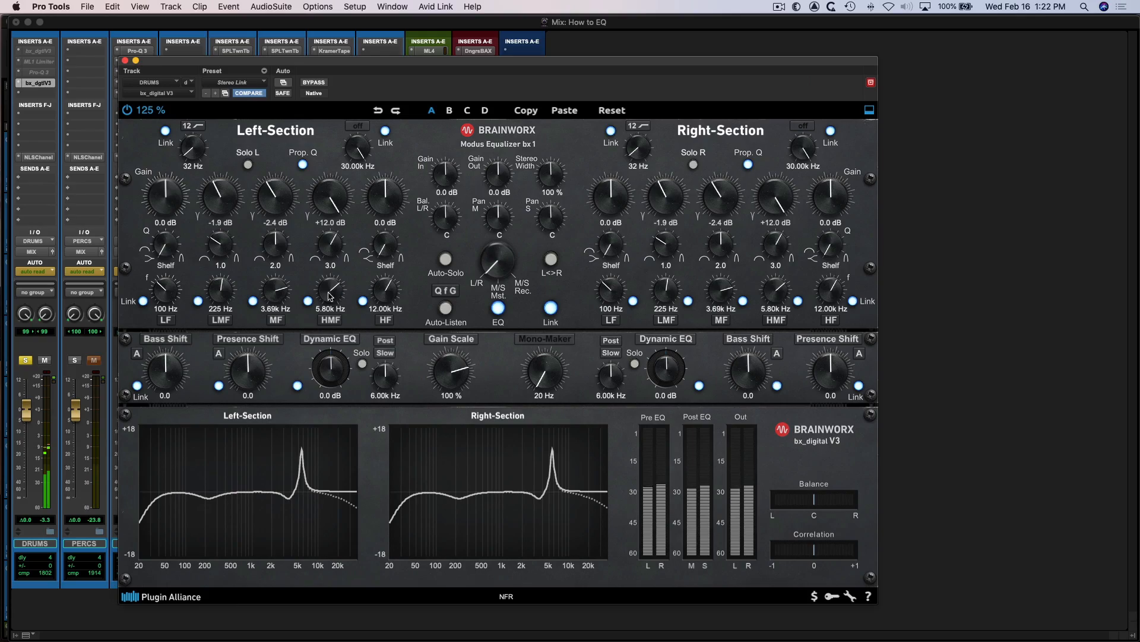
{"action": "left_click_drag", "start_coordinate": [332, 295], "coordinate": [334, 287]}
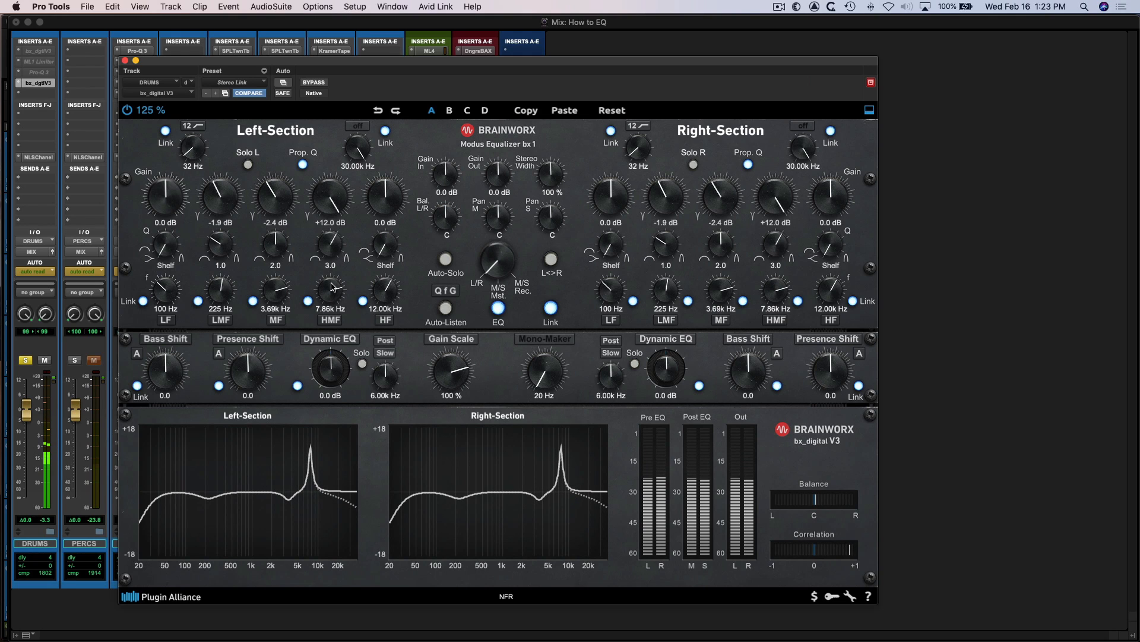
{"action": "key", "text": "space"}
{"action": "left_click", "coordinate": [331, 202], "text": "alt"}
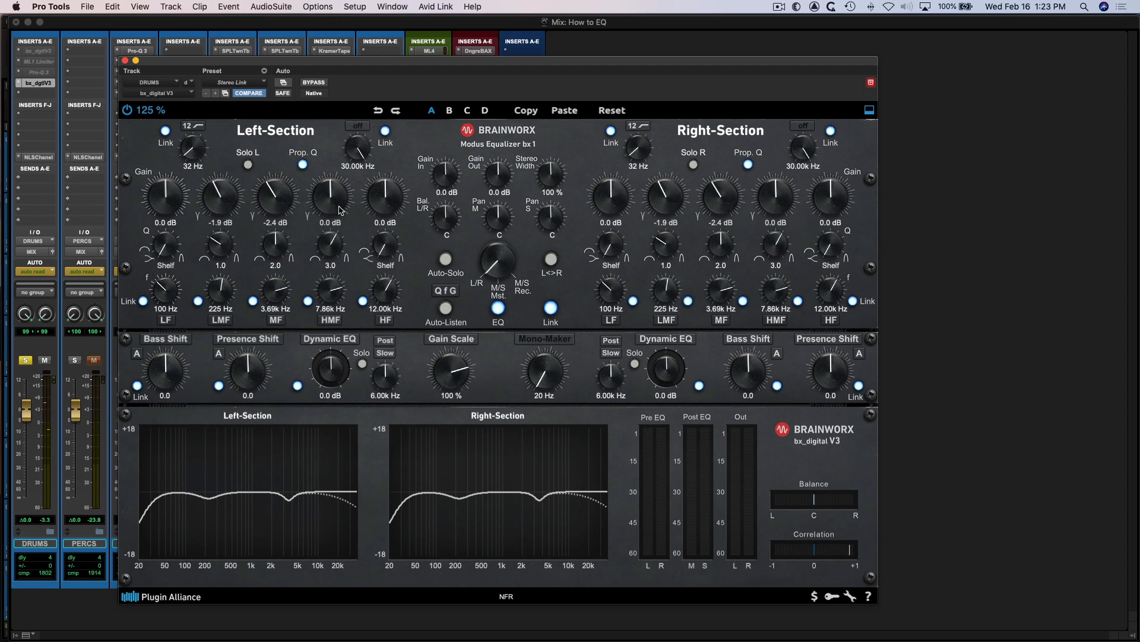
{"action": "left_click_drag", "start_coordinate": [331, 202], "coordinate": [336, 212]}
Play the drums and compare the sound with the EQ bypassed and active, leaving it active.
{"action": "key", "text": "space"}
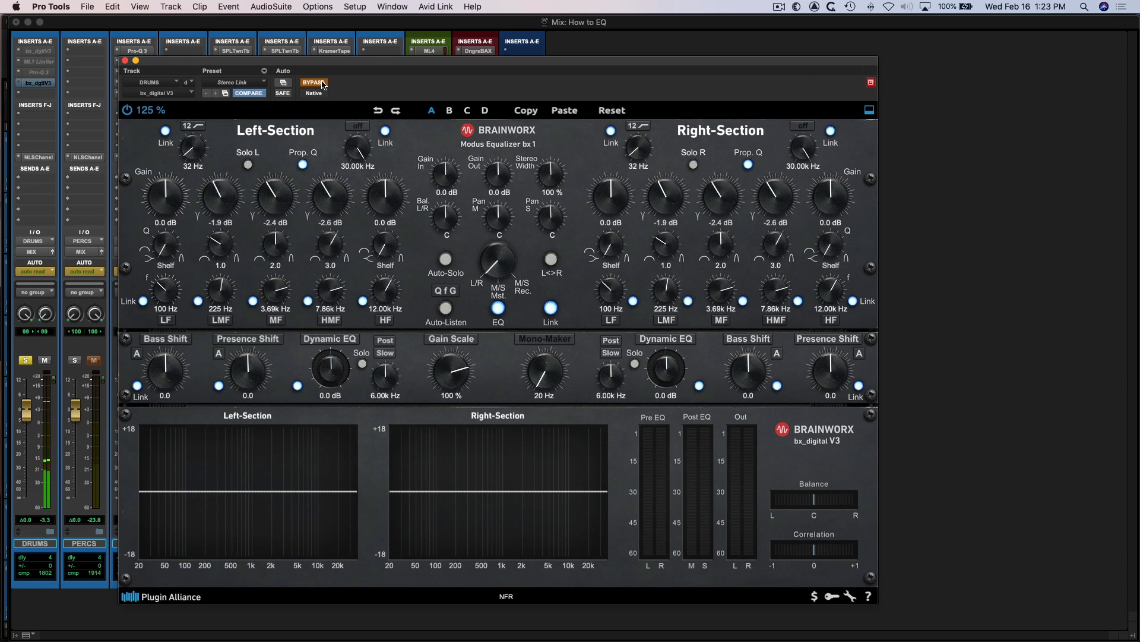
{"action": "left_click", "coordinate": [313, 82]}
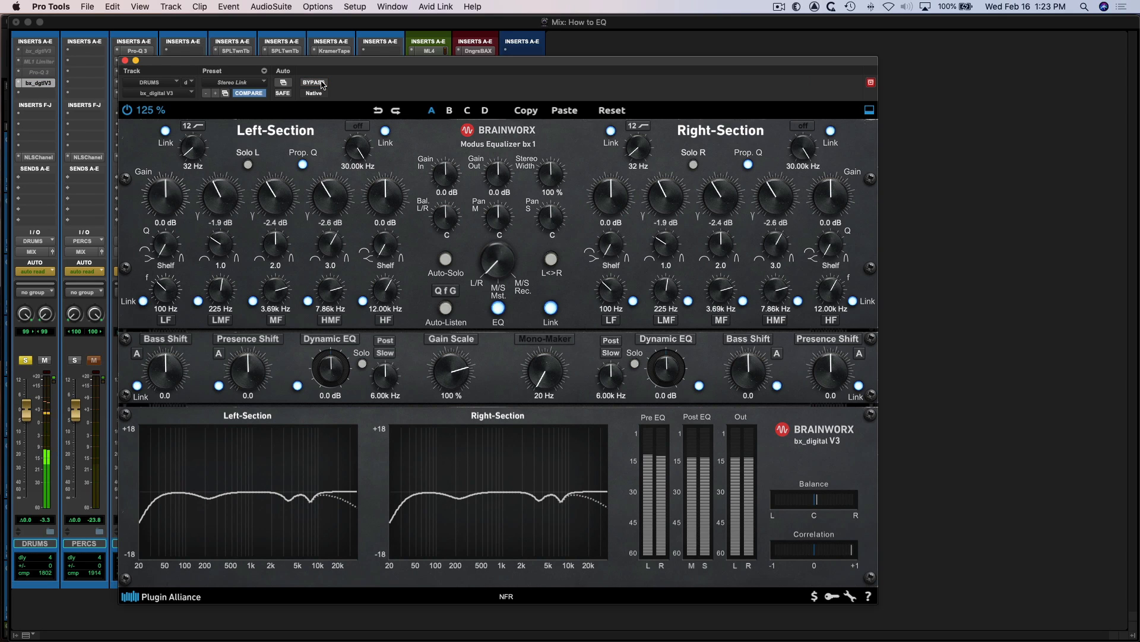
{"action": "left_click", "coordinate": [321, 84]}
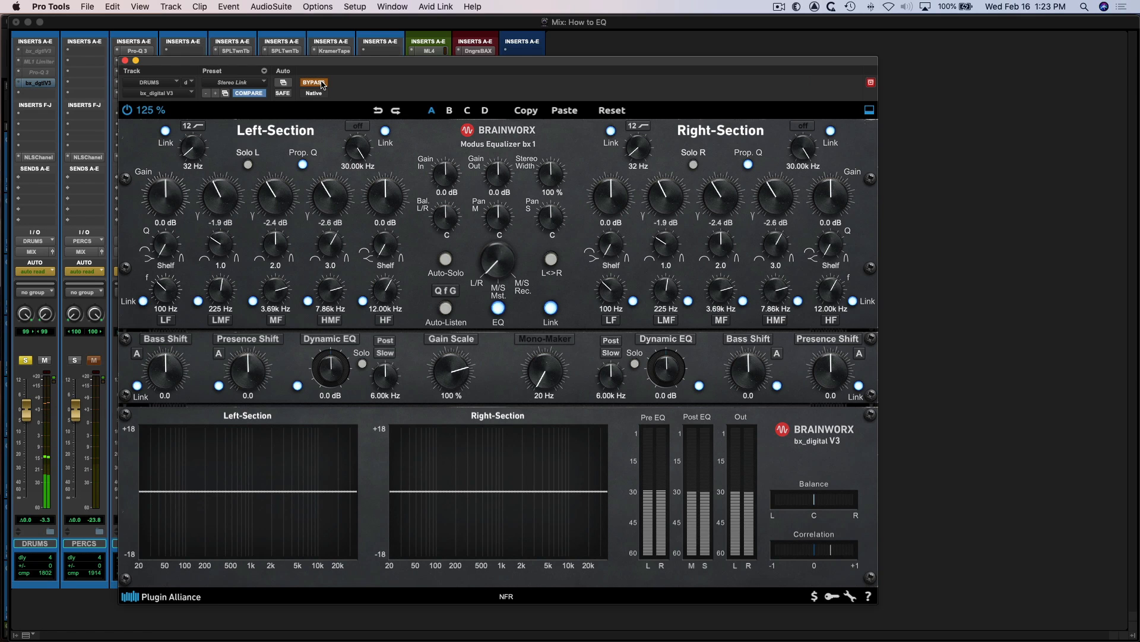
{"action": "left_click", "coordinate": [313, 83]}
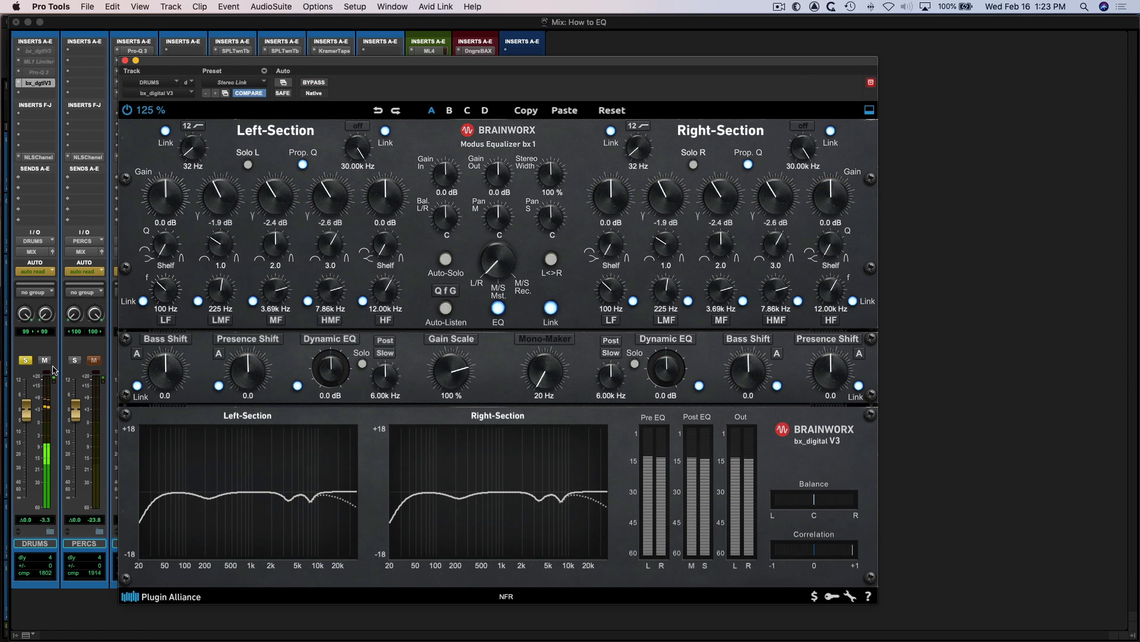
Unsolo the DRUMS folder and close the bx_digital V3 window.
{"action": "left_click", "coordinate": [25, 360]}
{"action": "left_click", "coordinate": [125, 60]}
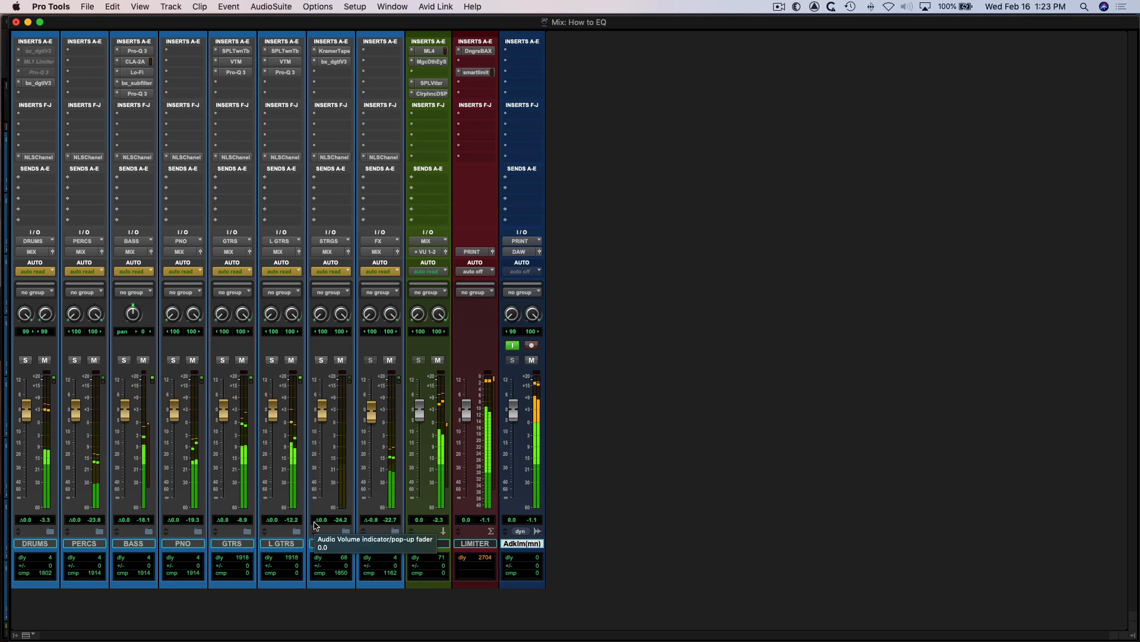
Expand the PNO folder and audition its Piano cmp track in solo.
{"action": "left_click", "coordinate": [198, 531]}
{"action": "key", "text": "space"}
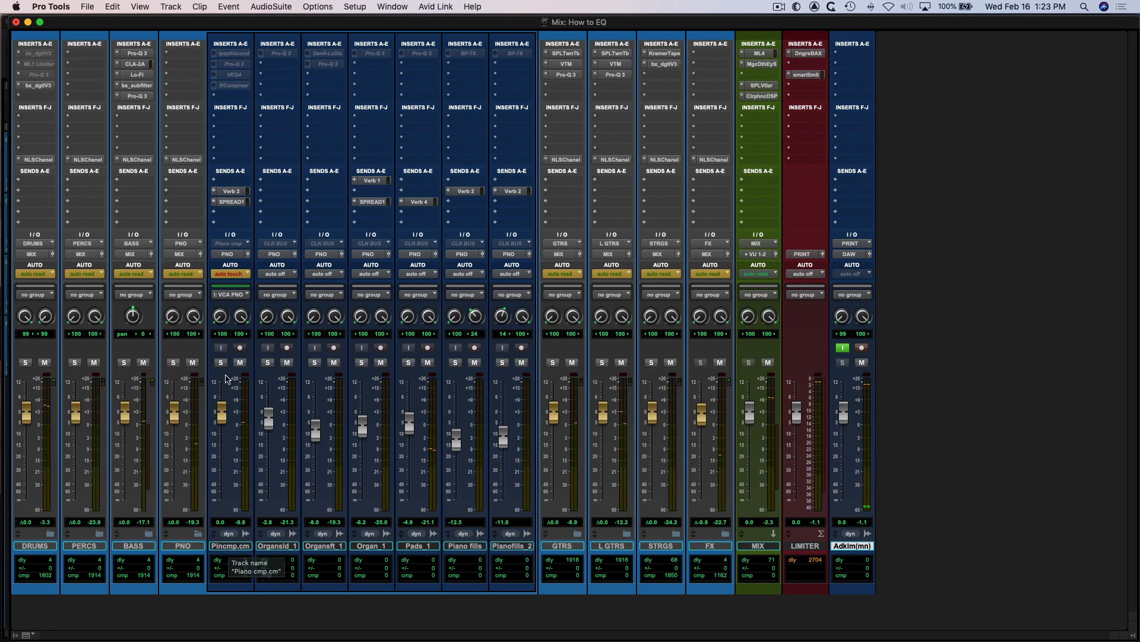
{"action": "left_click", "coordinate": [221, 362]}
{"action": "key", "text": "space"}
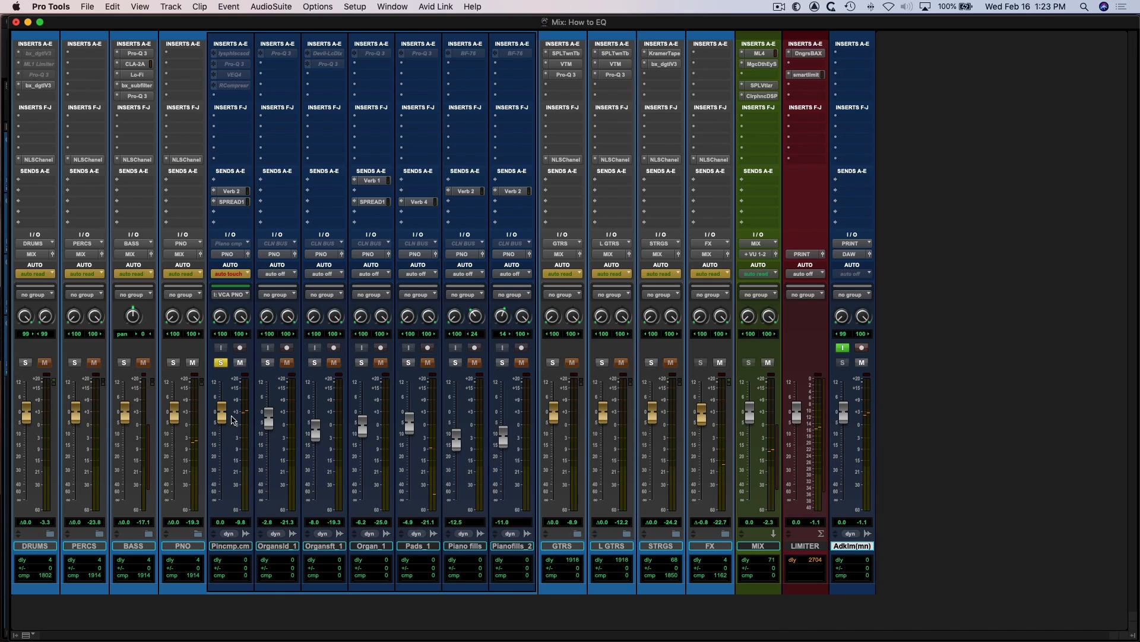
Switch the Piano cmp track's automation mode from touch to read and start playback.
{"action": "left_click", "coordinate": [231, 274]}
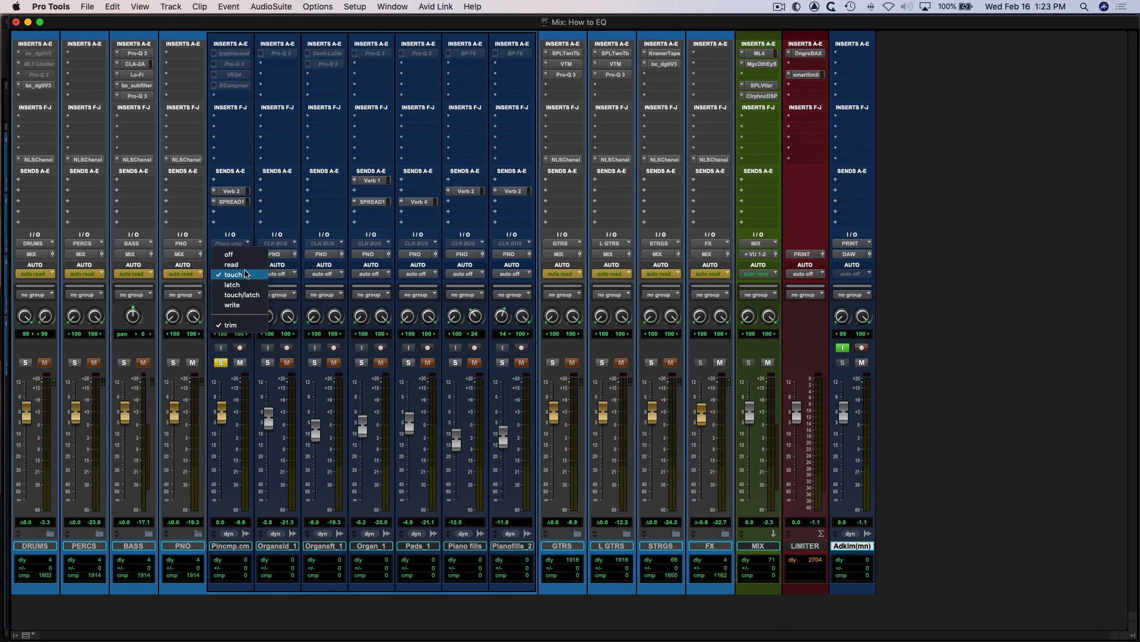
{"action": "left_click", "coordinate": [231, 264]}
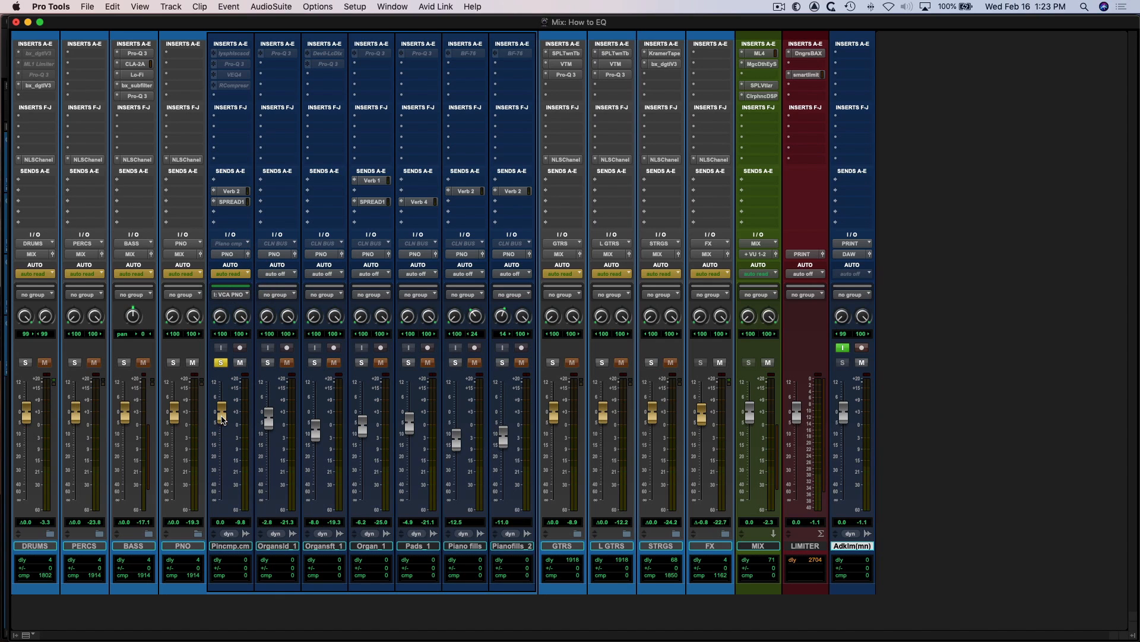
{"action": "key", "text": "space"}
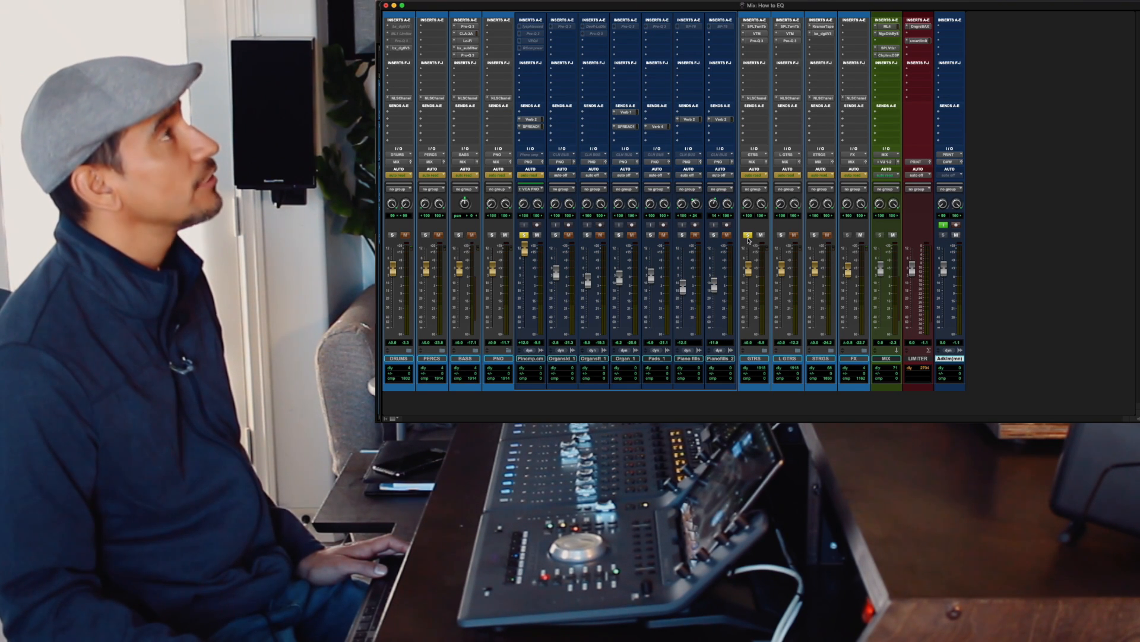
Insert SSLChannel (stereo) in the free insert slot of the Piano cmp track and reposition its window.
{"action": "left_click", "coordinate": [527, 56]}
{"action": "type", "text": "ssl"}
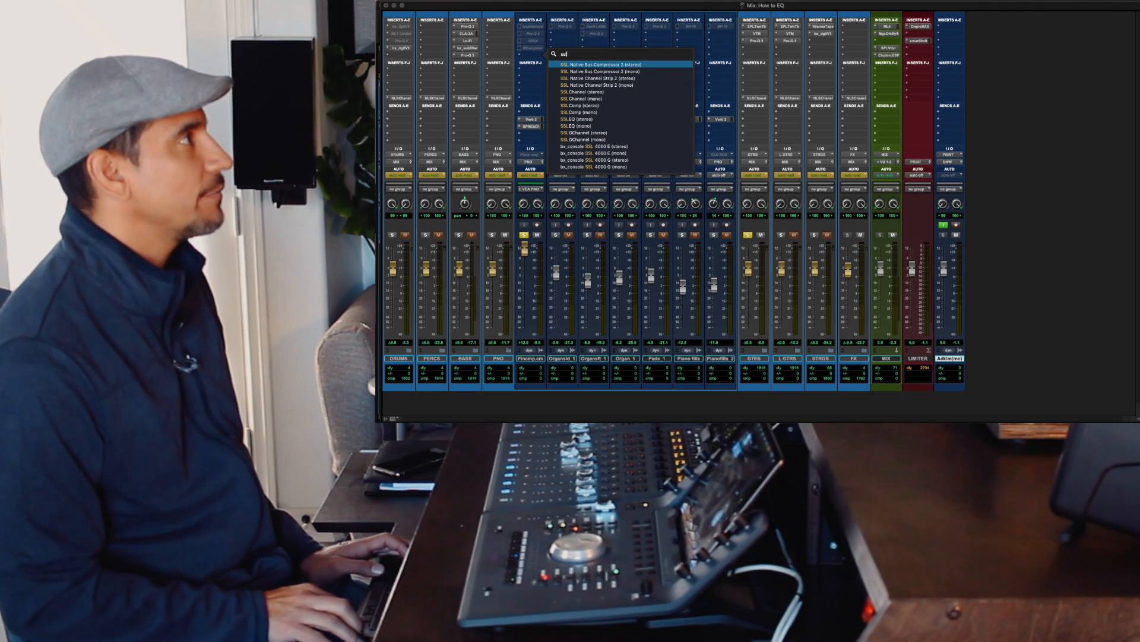
{"action": "key", "text": "Down"}
{"action": "key", "text": "Down"}
{"action": "key", "text": "Down"}
{"action": "key", "text": "Down"}
{"action": "key", "text": "Return"}
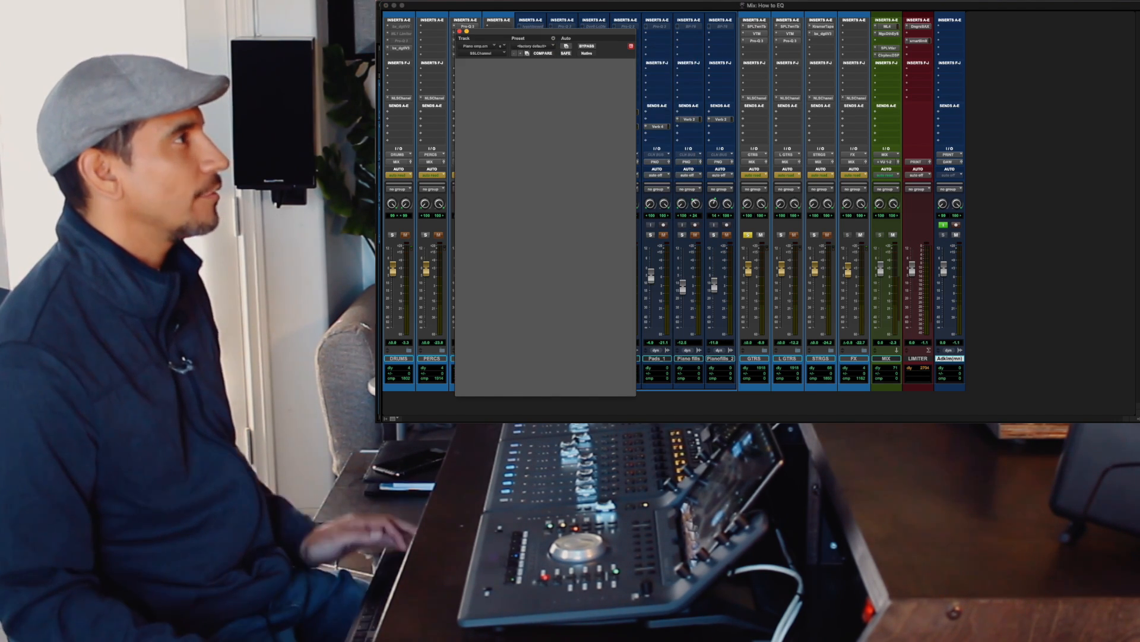
{"action": "left_click_drag", "start_coordinate": [590, 33], "coordinate": [760, 34]}
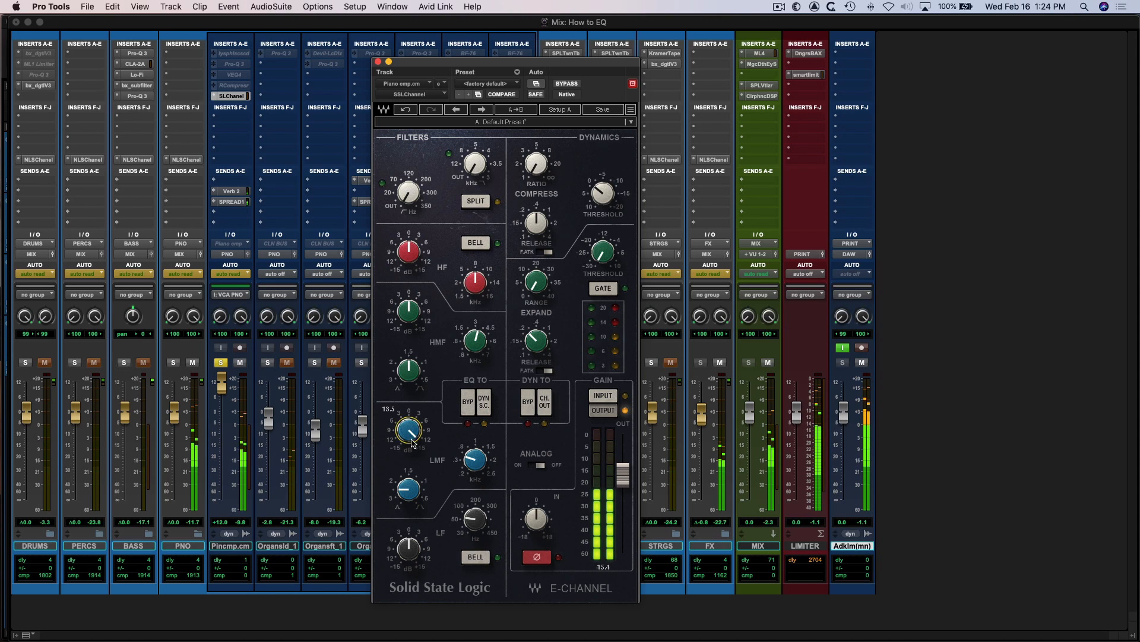
Switch the SSL channel's LF band to bell, set its frequency to 450 Hz and bring its gain down to -0.5 dB.
{"action": "left_click", "coordinate": [476, 557]}
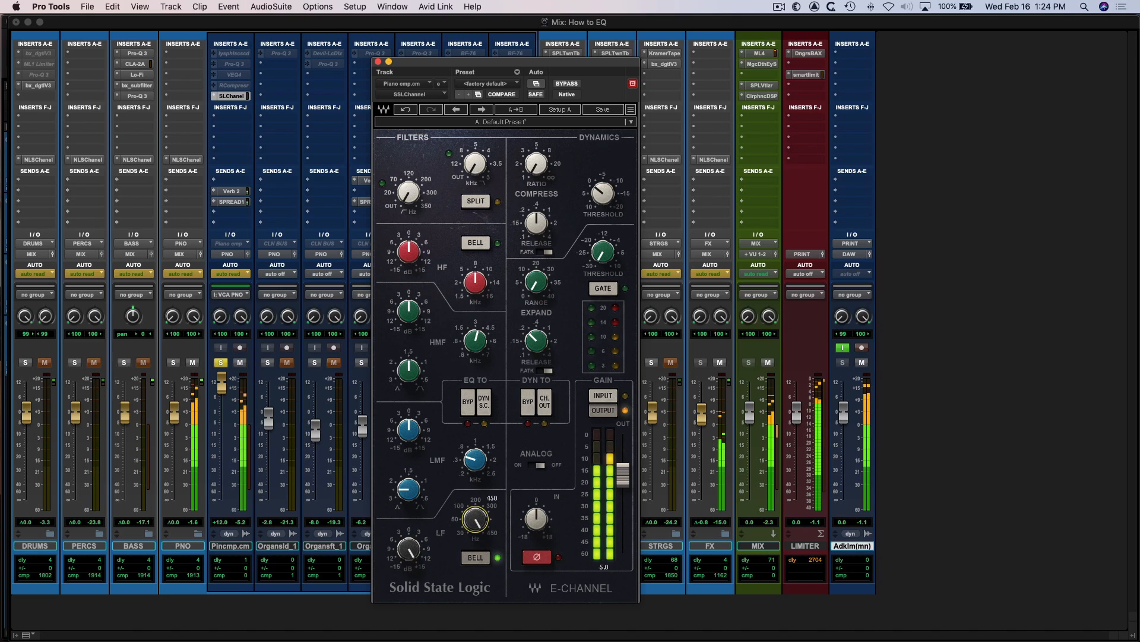
{"action": "left_click_drag", "start_coordinate": [475, 519], "coordinate": [475, 522]}
{"action": "left_click_drag", "start_coordinate": [475, 519], "coordinate": [475, 521]}
{"action": "left_click_drag", "start_coordinate": [410, 546], "coordinate": [410, 592]}
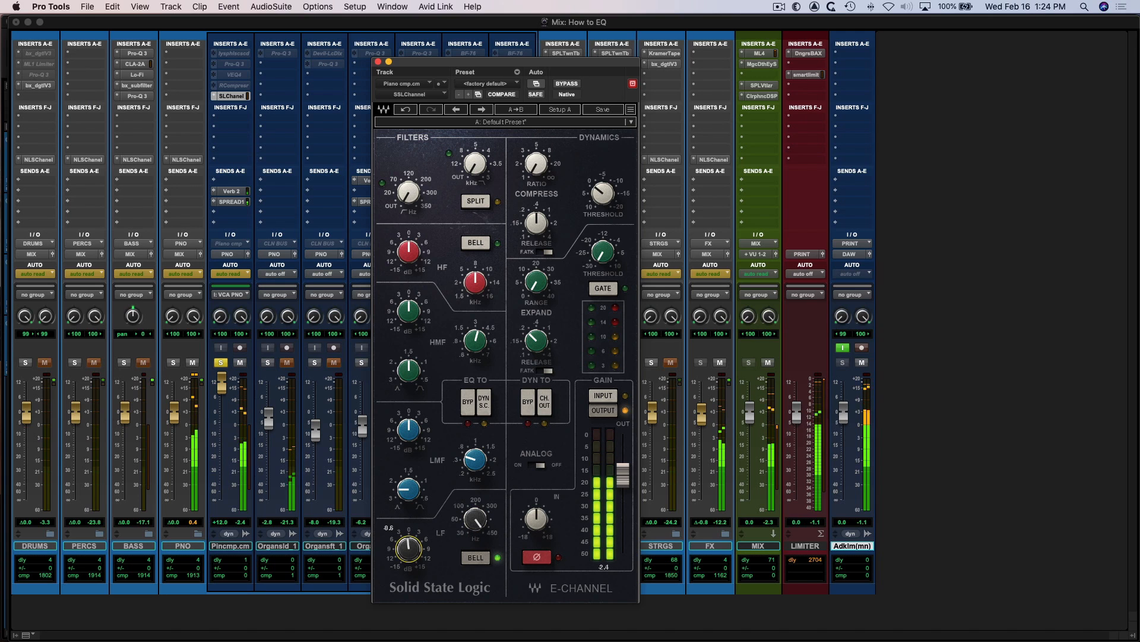
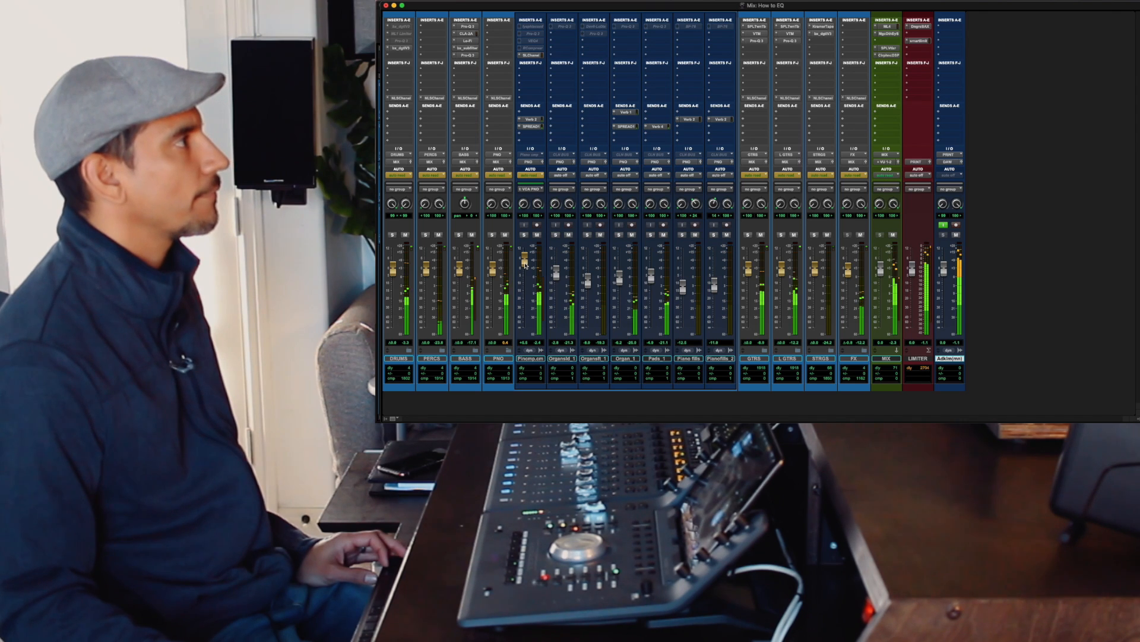
Collapse the PNO folder and expand the GTRS folder.
{"action": "left_click", "coordinate": [509, 351]}
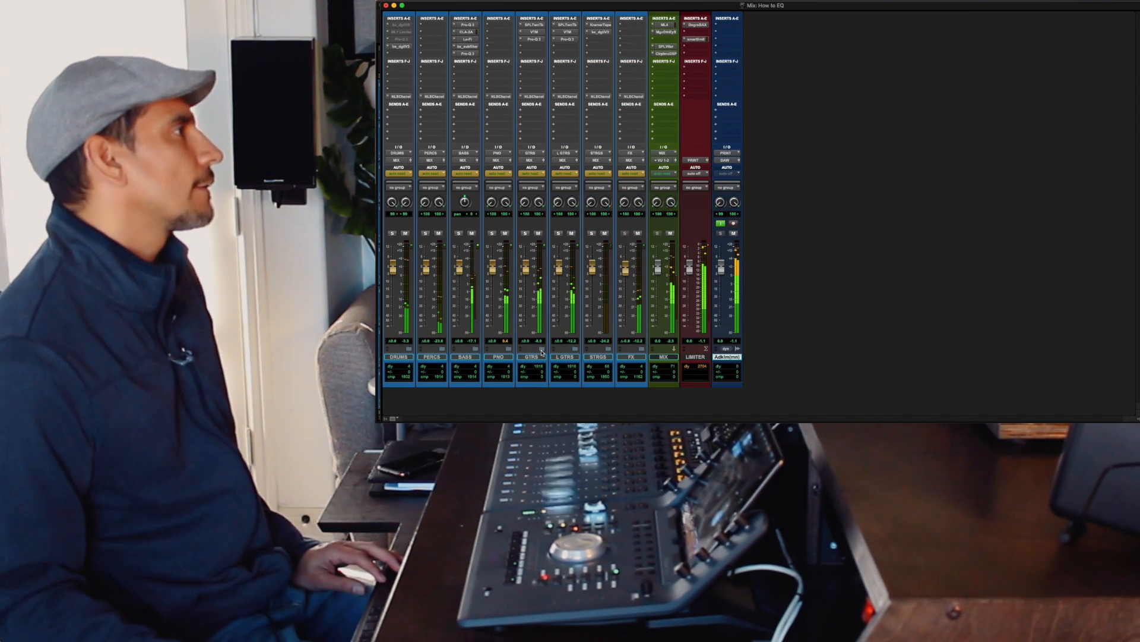
{"action": "left_click", "coordinate": [542, 349]}
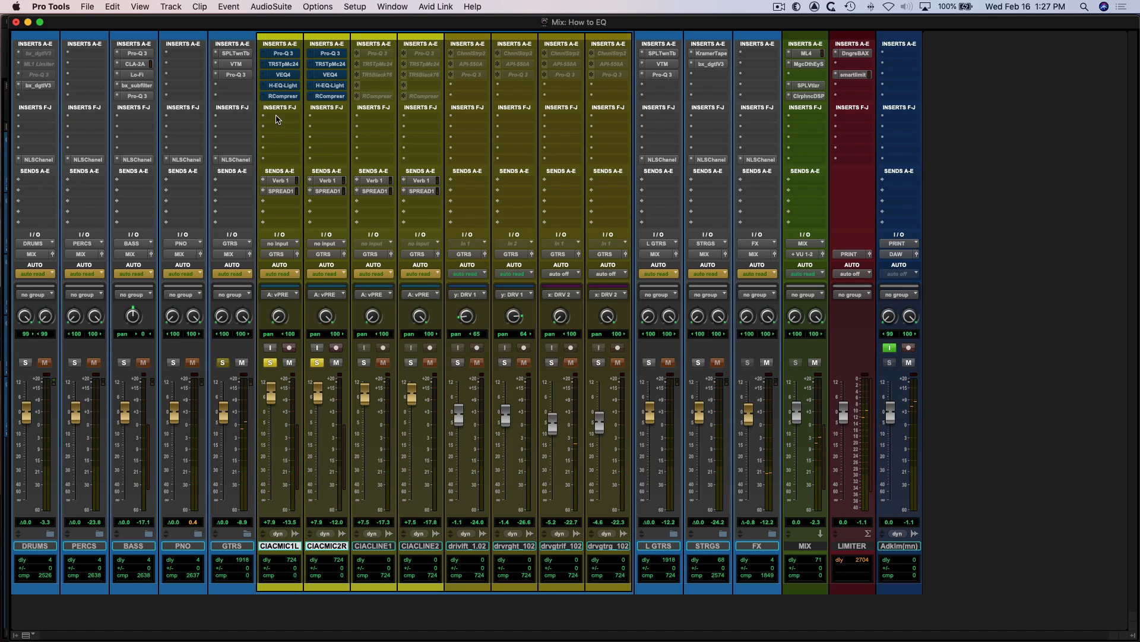
Insert MH ChannelStrip (mono) on the CIACMIC1L and CIACMIC2R tracks, make sure it is not bypassed, and close its window.
{"action": "left_click", "coordinate": [276, 119]}
{"action": "type", "text": "mh"}
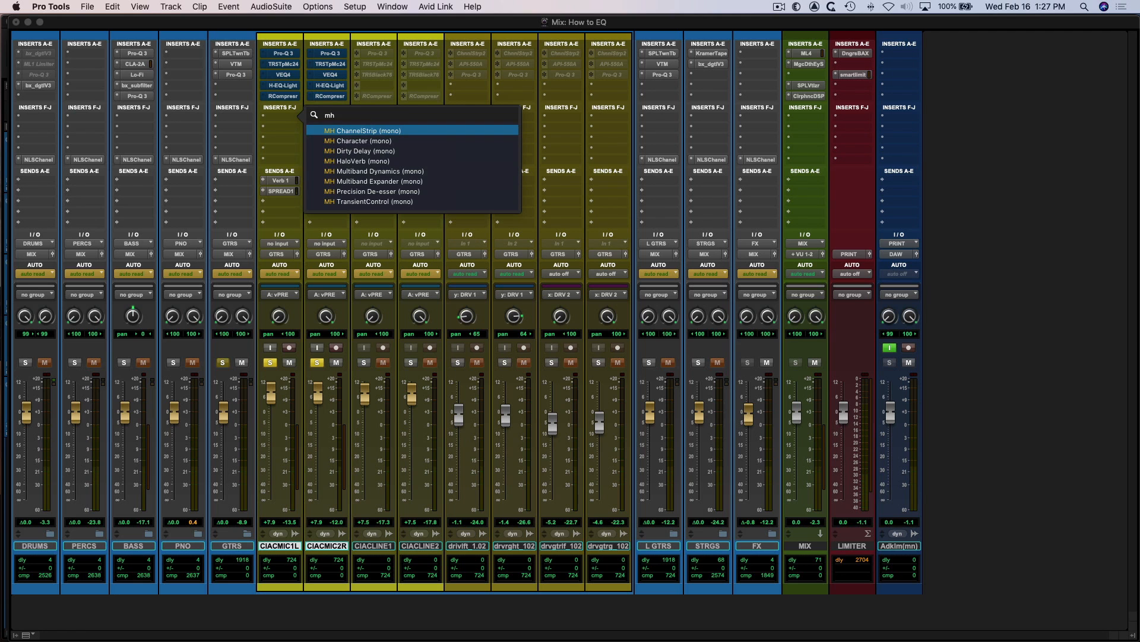
{"action": "key", "text": "Return"}
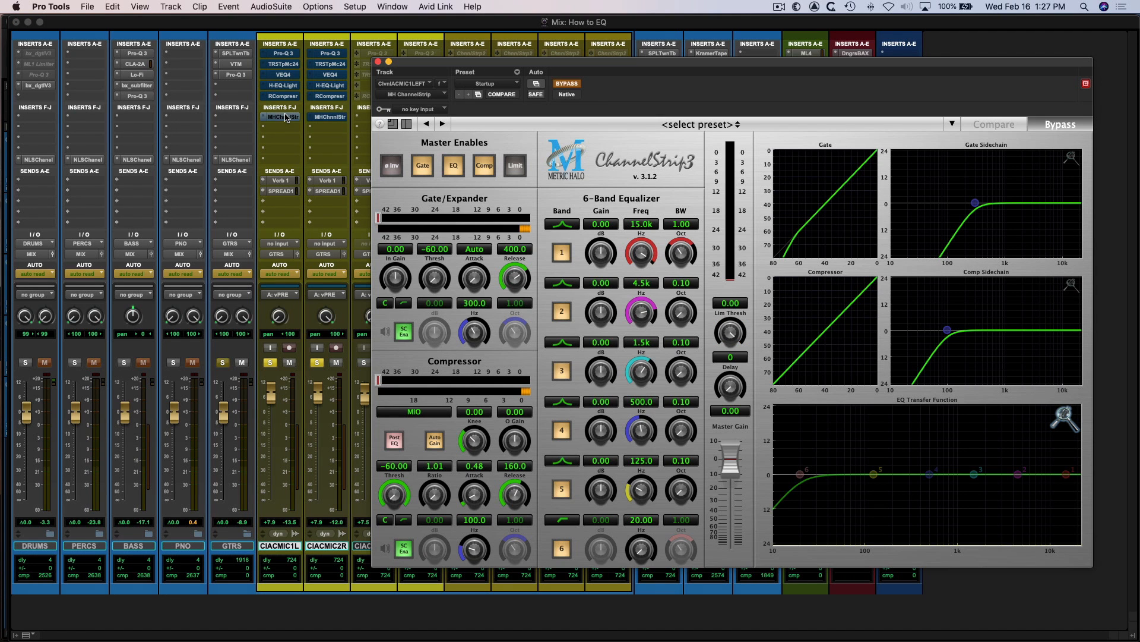
{"action": "left_click_drag", "start_coordinate": [409, 61], "coordinate": [231, 24]}
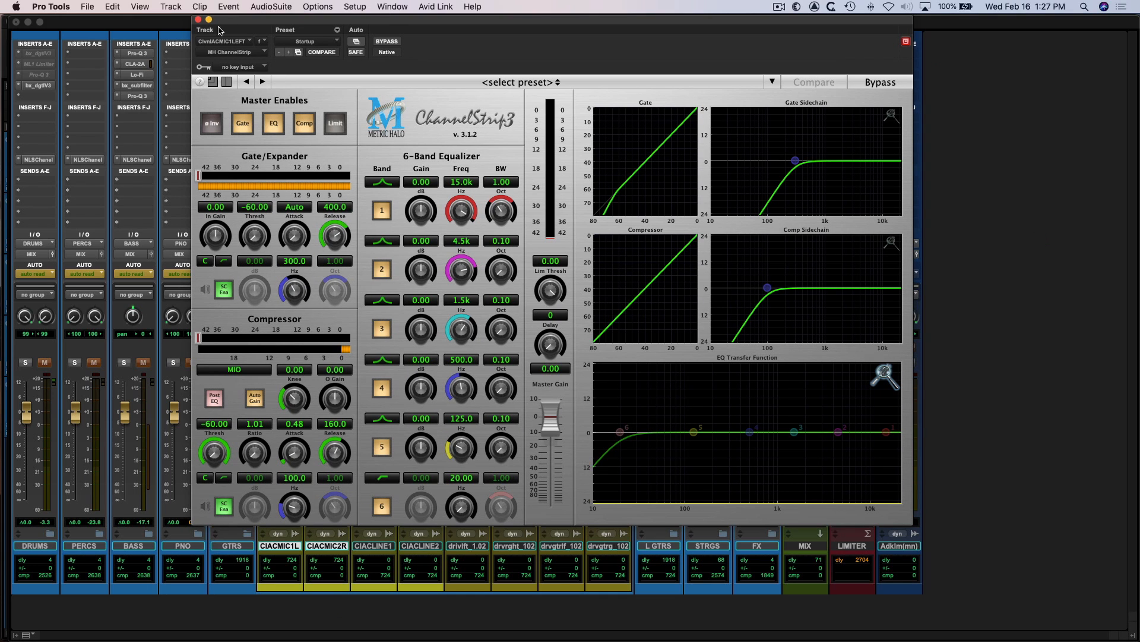
{"action": "left_click", "coordinate": [385, 40]}
{"action": "left_click", "coordinate": [384, 40]}
{"action": "left_click", "coordinate": [198, 20]}
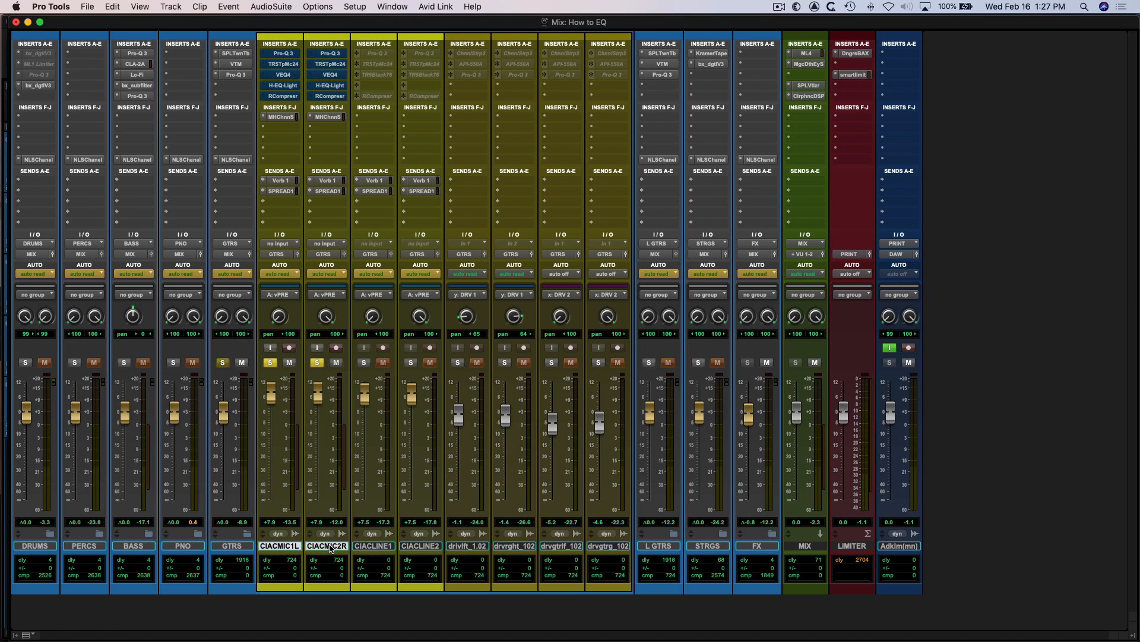
Coalesce the trim automation of the two CIACMIC tracks and raise their faders to +6.7 dB.
{"action": "right_click", "coordinate": [330, 547]}
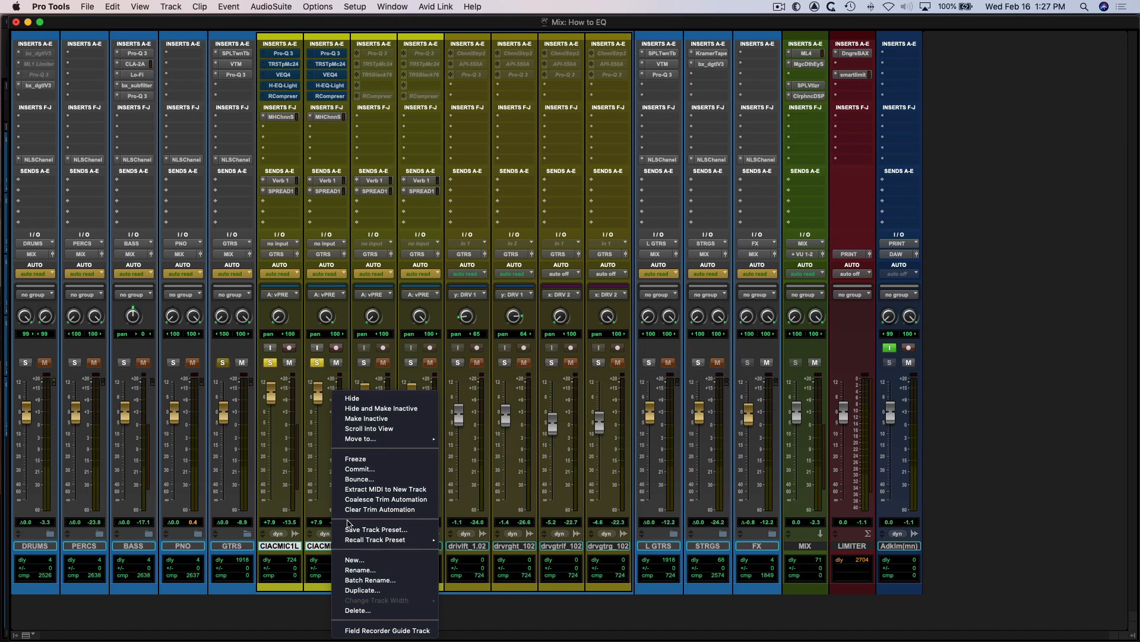
{"action": "left_click", "coordinate": [397, 499]}
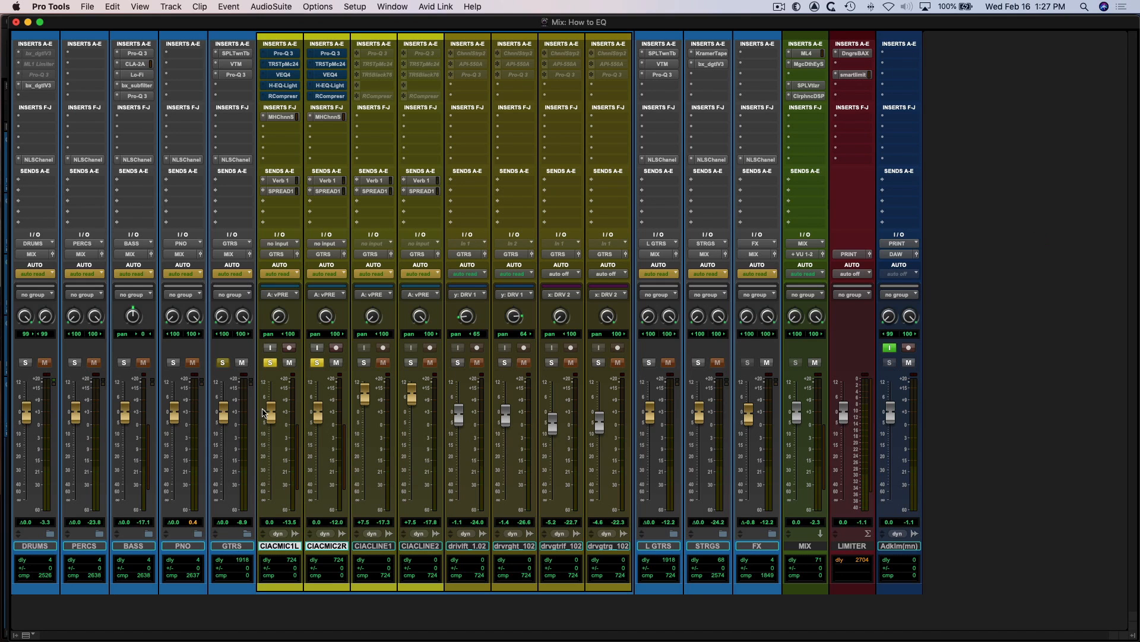
{"action": "left_click_drag", "start_coordinate": [271, 417], "coordinate": [270, 401]}
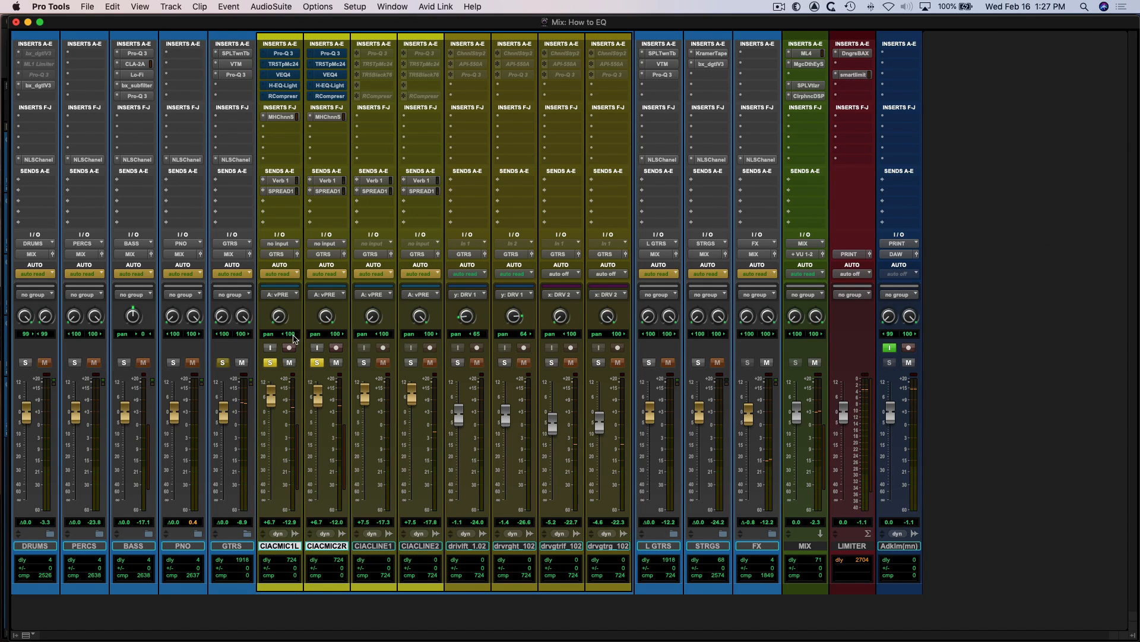
Reopen the MH ChannelStrip on CIACMIC1L and raise band 6's high-pass frequency to 149.4 Hz.
{"action": "left_click", "coordinate": [283, 117]}
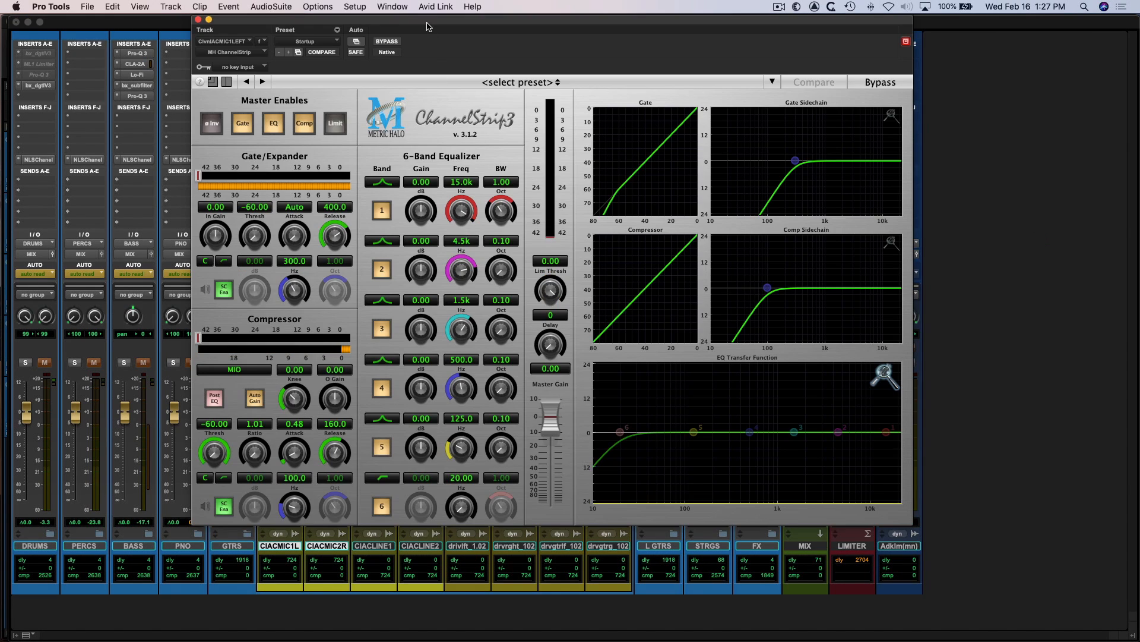
{"action": "left_click_drag", "start_coordinate": [427, 27], "coordinate": [378, 26]}
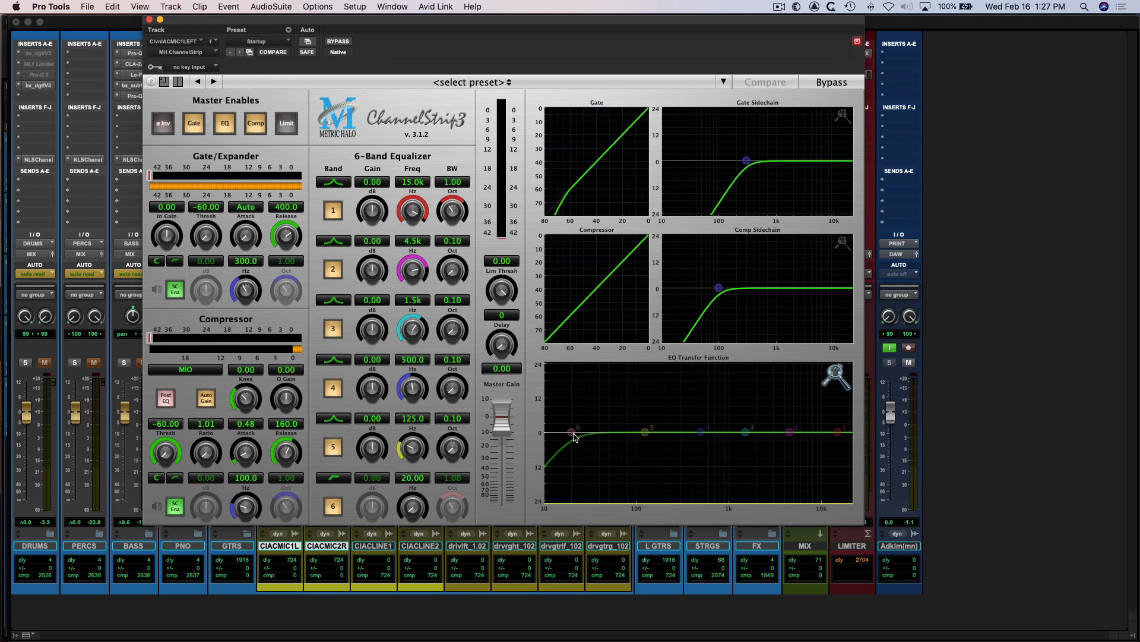
{"action": "left_click_drag", "start_coordinate": [573, 434], "coordinate": [732, 437]}
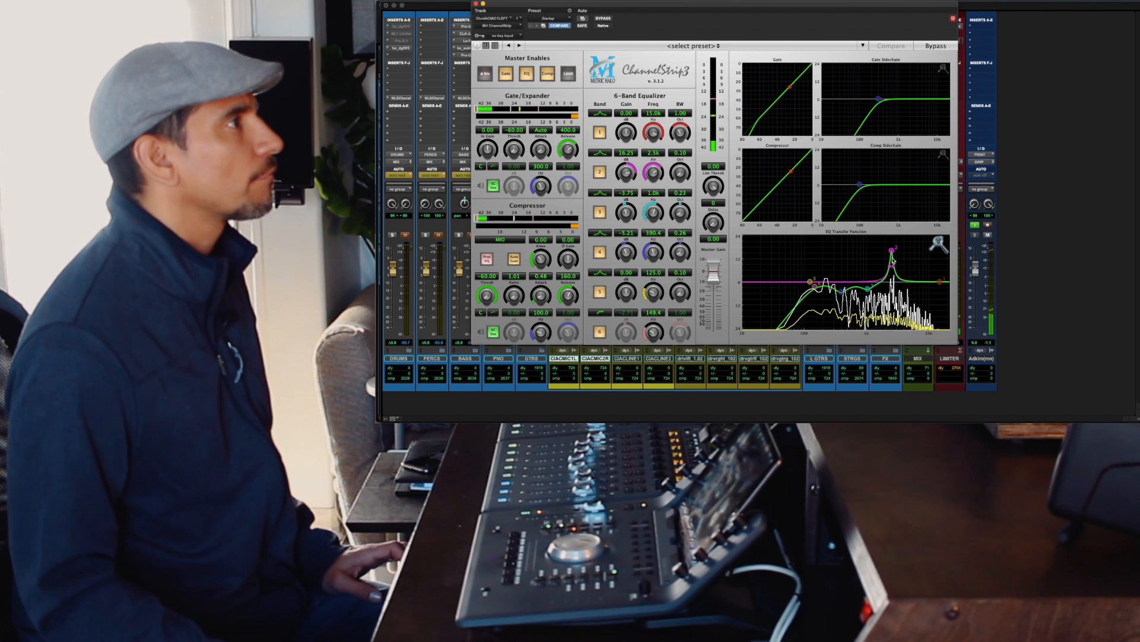
Sweep band 2 and cut it to -6.88 dB at 2.6 kHz, set band 3 to -6.87 dB at 919.8 Hz, and close the plug-in.
{"action": "left_click_drag", "start_coordinate": [789, 432], "coordinate": [767, 388]}
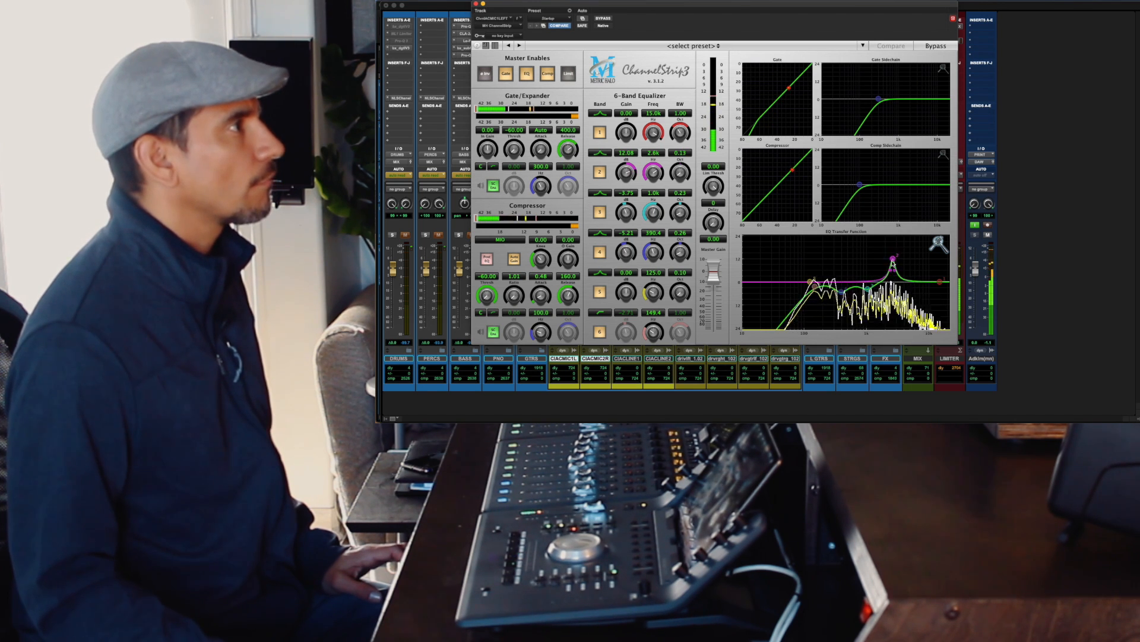
{"action": "left_click_drag", "start_coordinate": [893, 268], "coordinate": [908, 292]}
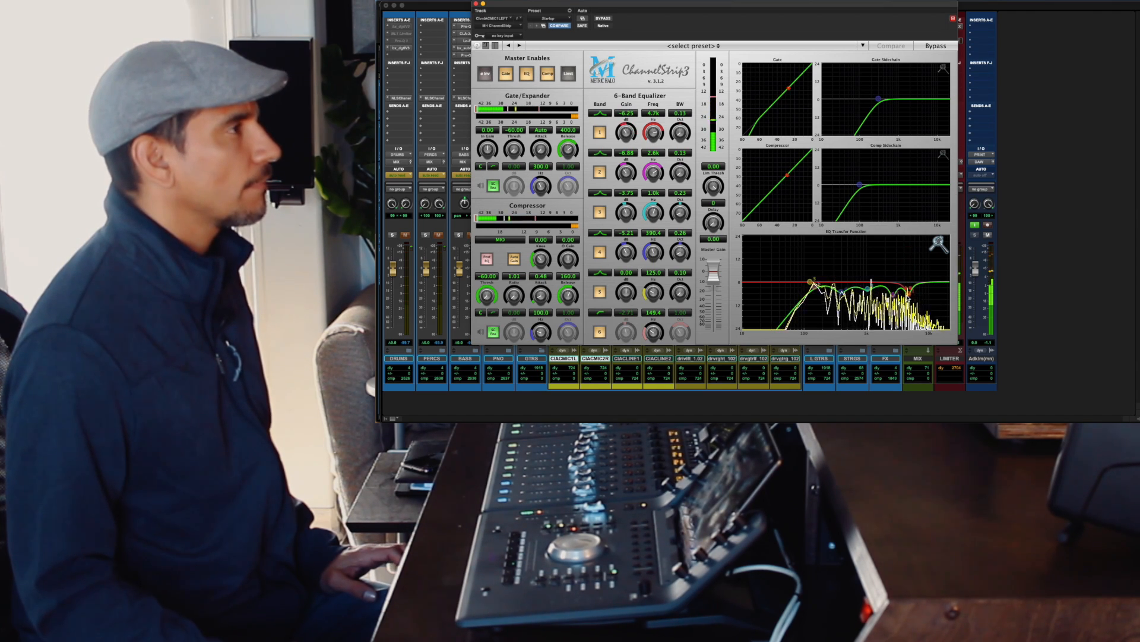
{"action": "left_click_drag", "start_coordinate": [868, 288], "coordinate": [864, 296]}
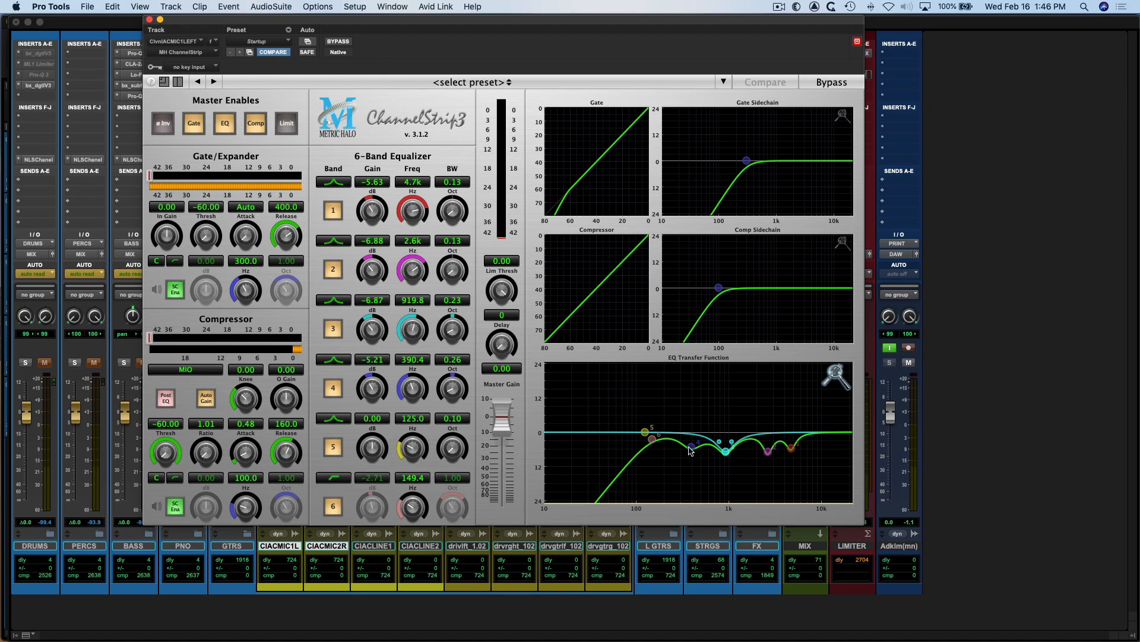
{"action": "key", "text": "super+w"}
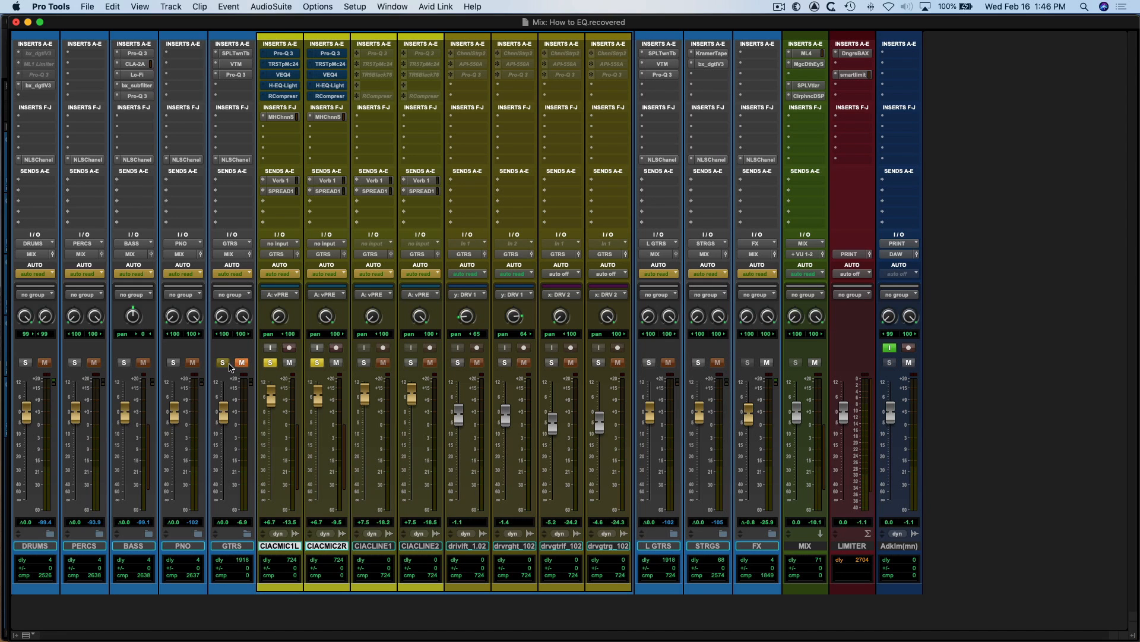
Audition the GTRS folder in solo and in the full mix, lowering the CIACMIC faders to +5.8 dB, and collapse the folder.
{"action": "left_click", "coordinate": [228, 363]}
{"action": "key", "text": "space"}
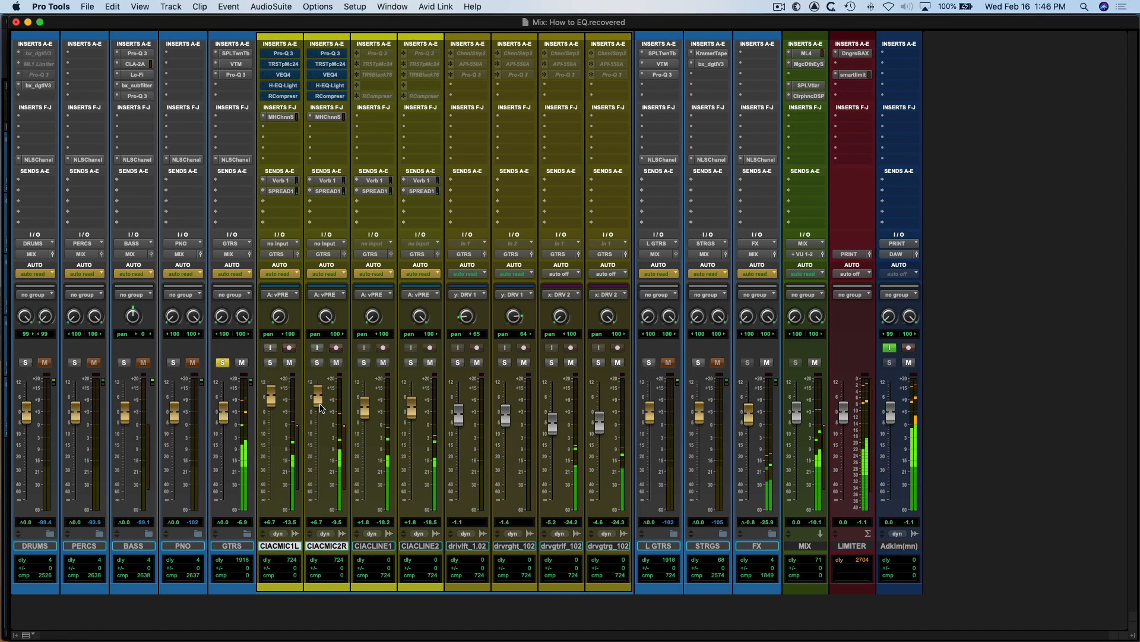
{"action": "mouse_move", "coordinate": [320, 405]}
{"action": "left_mouse_down"}
{"action": "mouse_move", "coordinate": [321, 563]}
{"action": "mouse_move", "coordinate": [319, 404]}
{"action": "left_mouse_up"}
{"action": "left_click", "coordinate": [224, 364]}
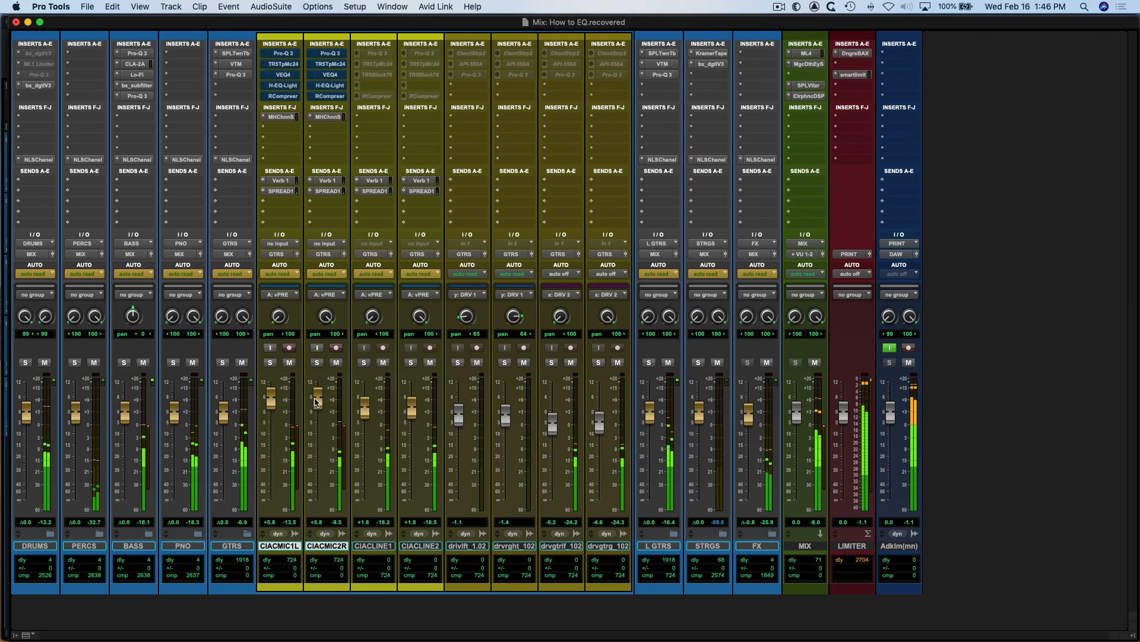
{"action": "left_click", "coordinate": [247, 534]}
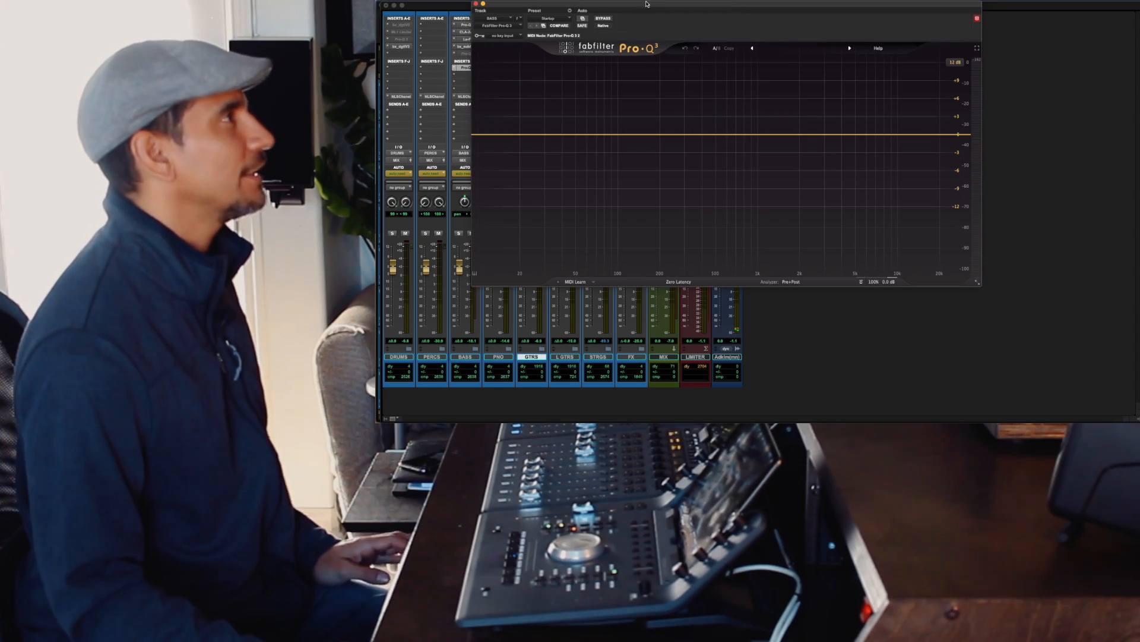
Move the Pro-Q 3 window clear of the BASS channel strip and audition BASS in solo, stopping playback at the end.
{"action": "left_click_drag", "start_coordinate": [646, 5], "coordinate": [684, 77]}
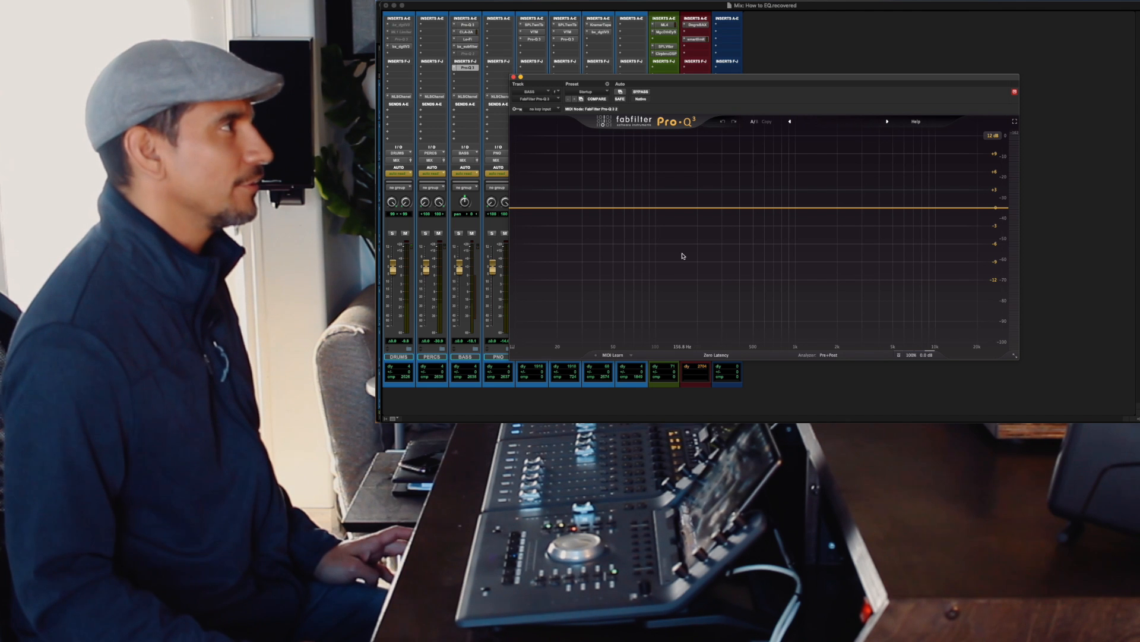
{"action": "left_click_drag", "start_coordinate": [698, 79], "coordinate": [721, 96]}
{"action": "left_click", "coordinate": [459, 234]}
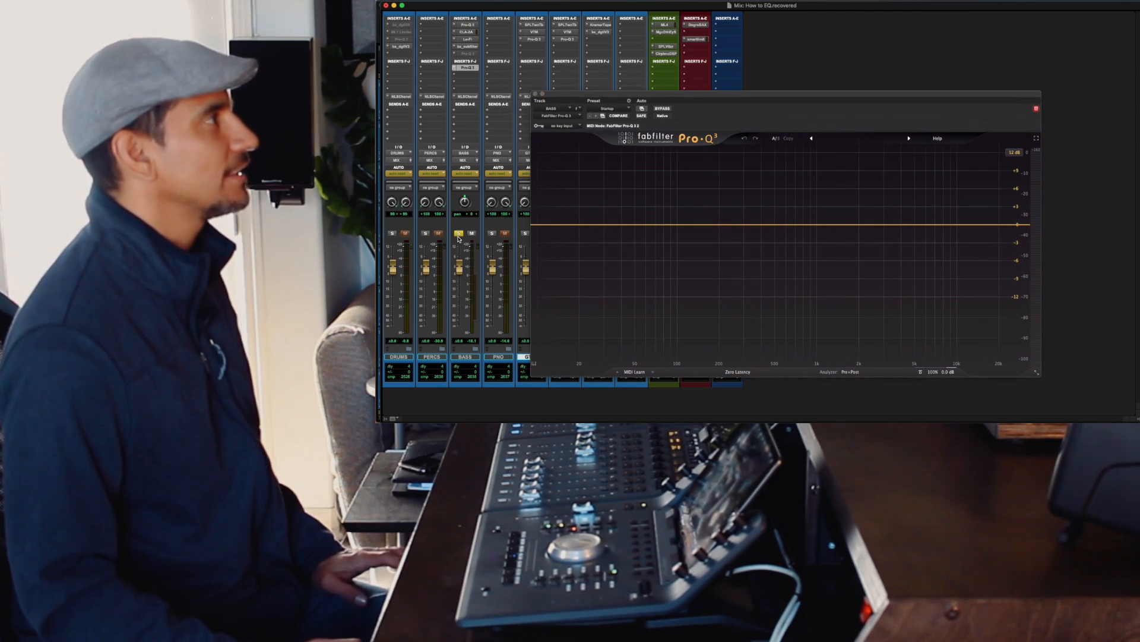
{"action": "key", "text": "space"}
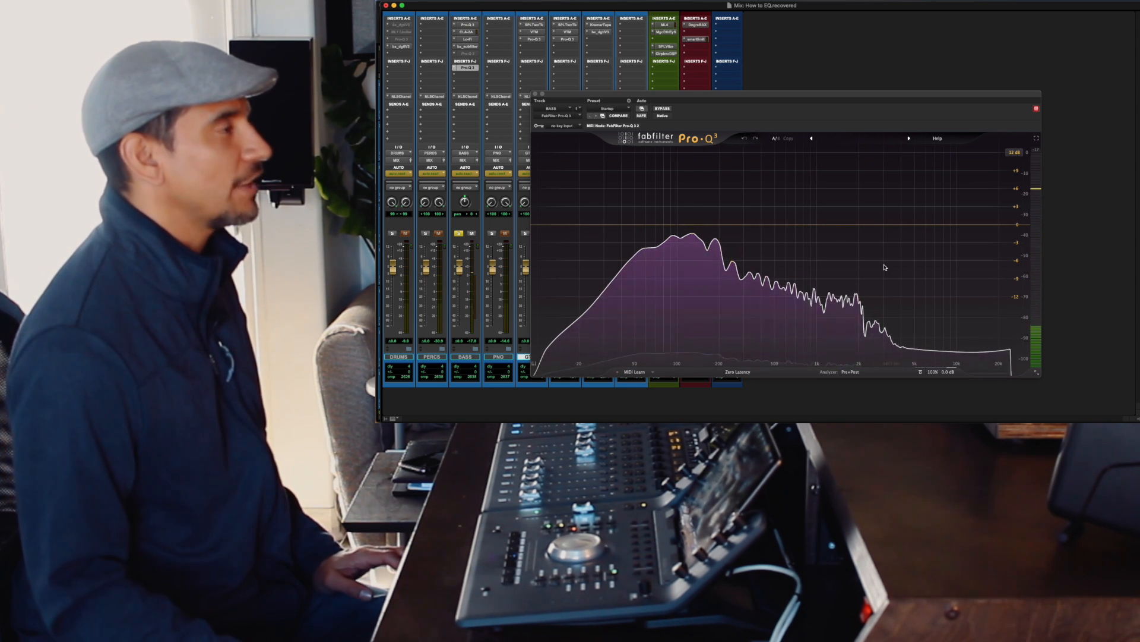
{"action": "key", "text": "space"}
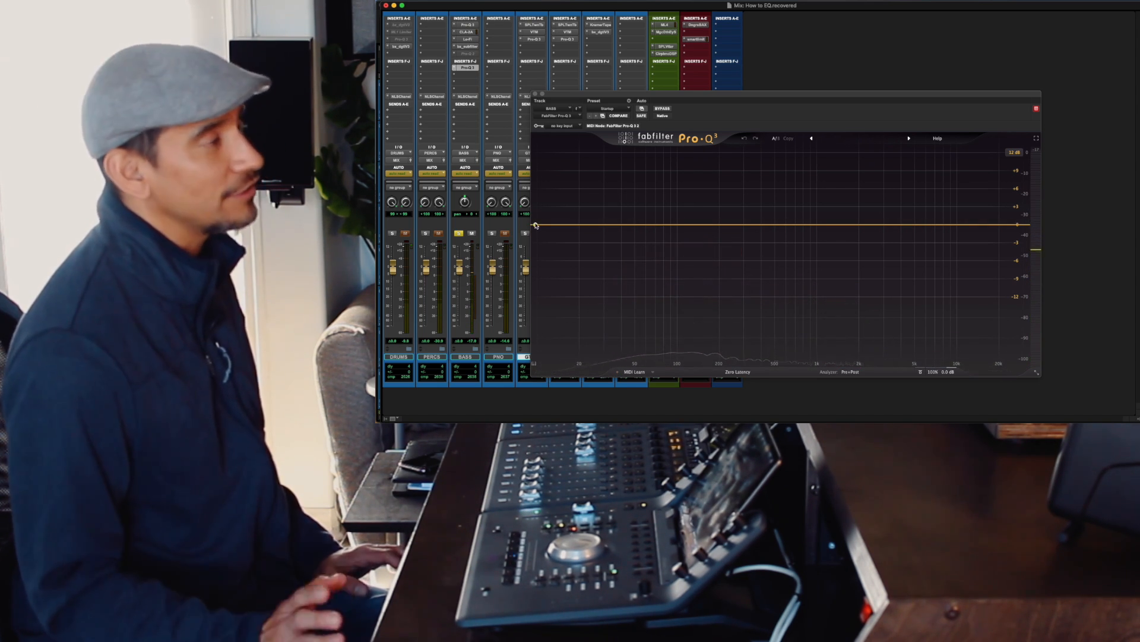
Add a low cut band at 10 Hz on the bass Pro-Q 3 and set its slope to 18 dB/oct.
{"action": "left_click", "coordinate": [535, 226]}
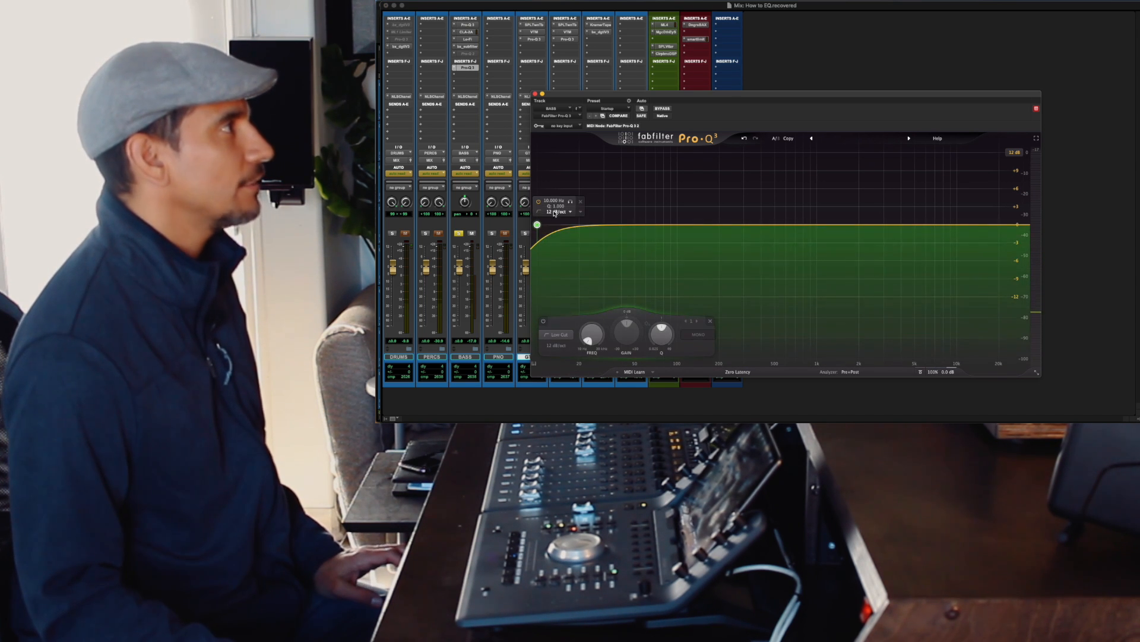
{"action": "left_click", "coordinate": [559, 212]}
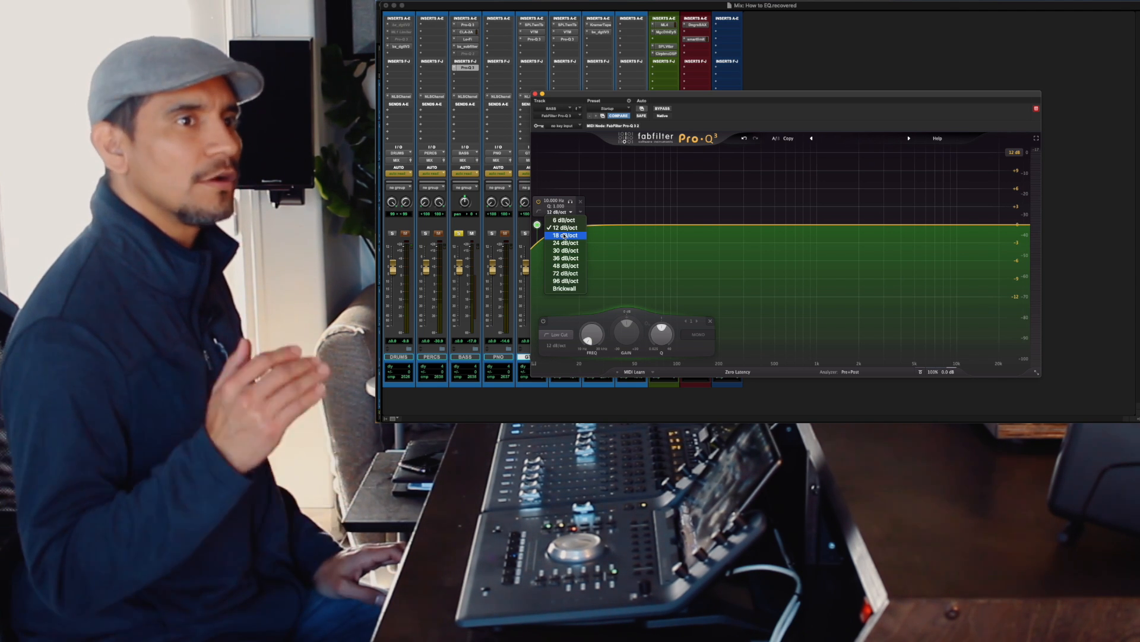
{"action": "left_click", "coordinate": [564, 235]}
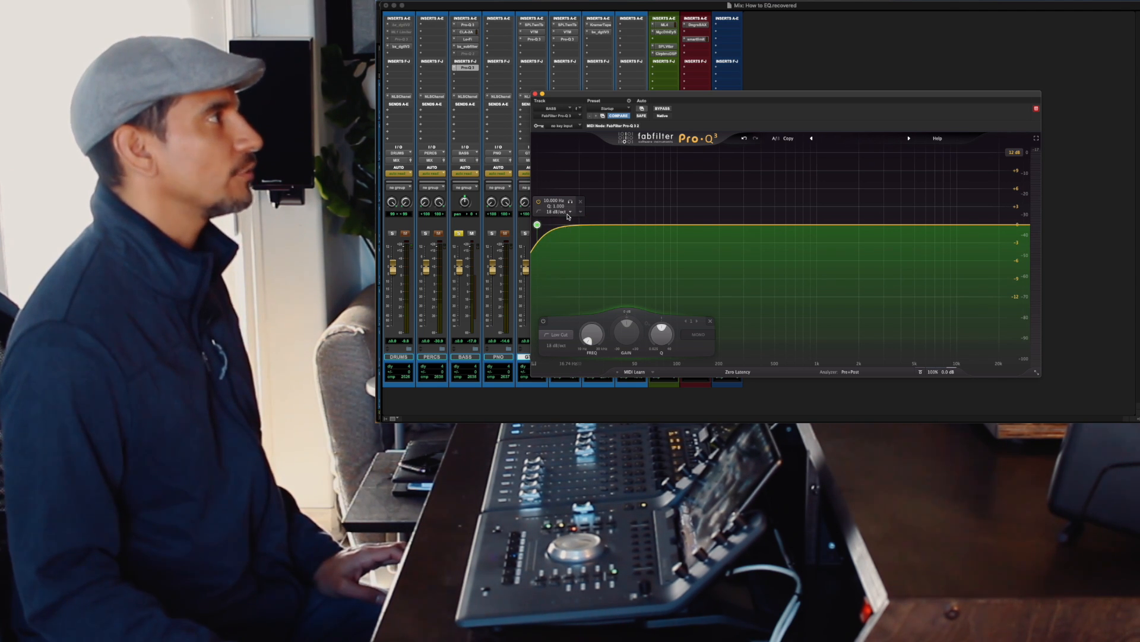
Try a 24 dB/oct slope on the bass low cut, and a high cut band at 30000 Hz with a 6 dB/oct slope.
{"action": "left_click", "coordinate": [560, 212]}
{"action": "left_click", "coordinate": [570, 244]}
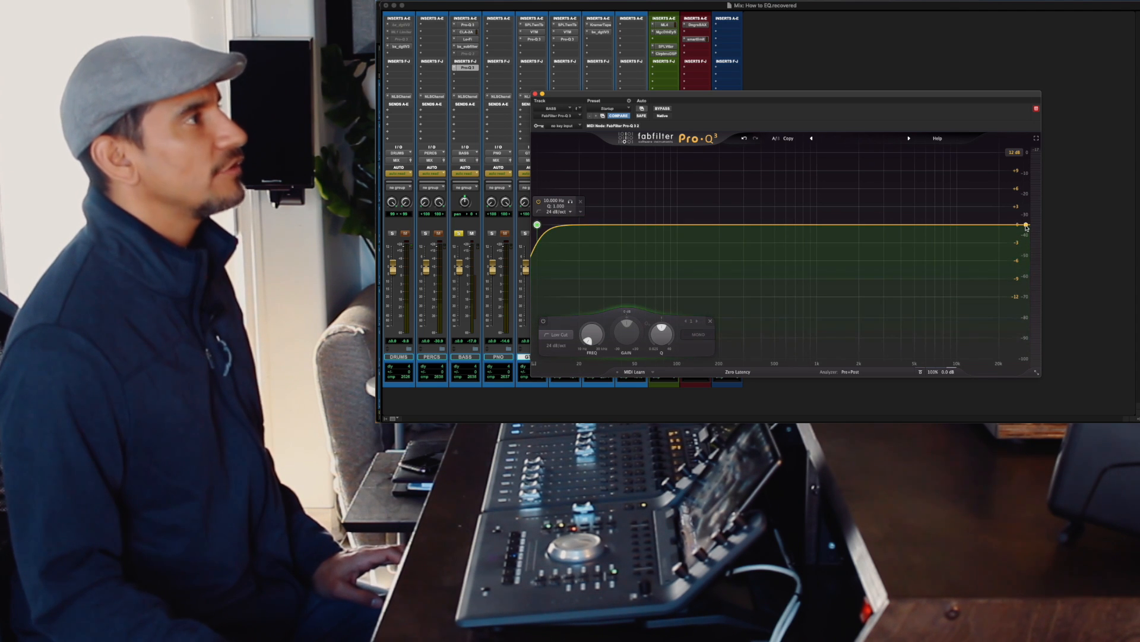
{"action": "left_click", "coordinate": [1024, 225]}
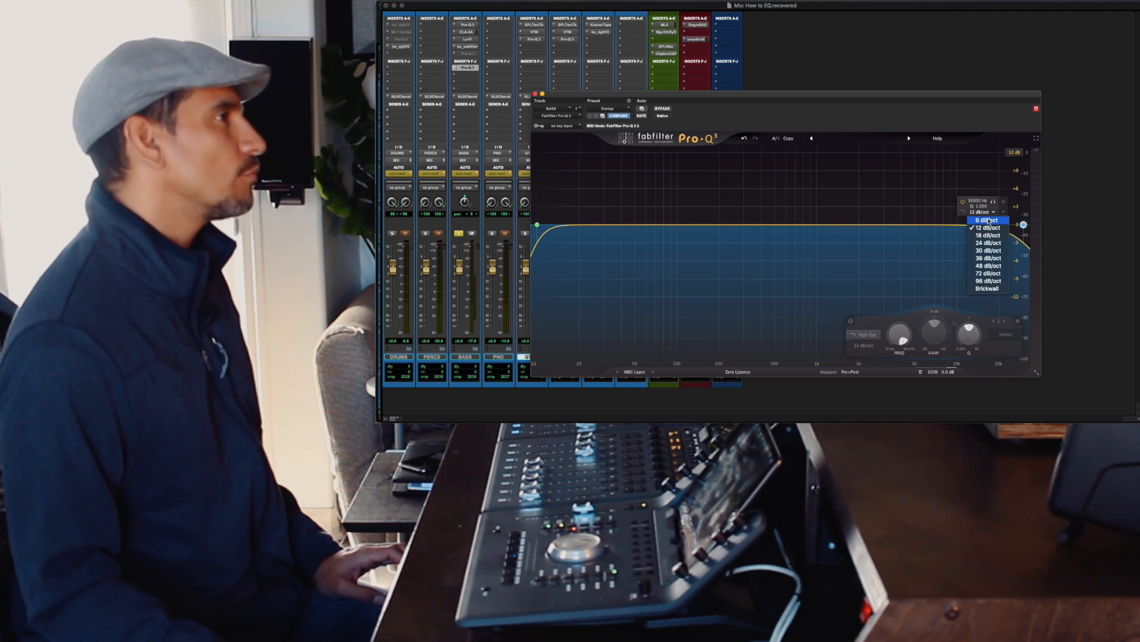
{"action": "left_click", "coordinate": [986, 220]}
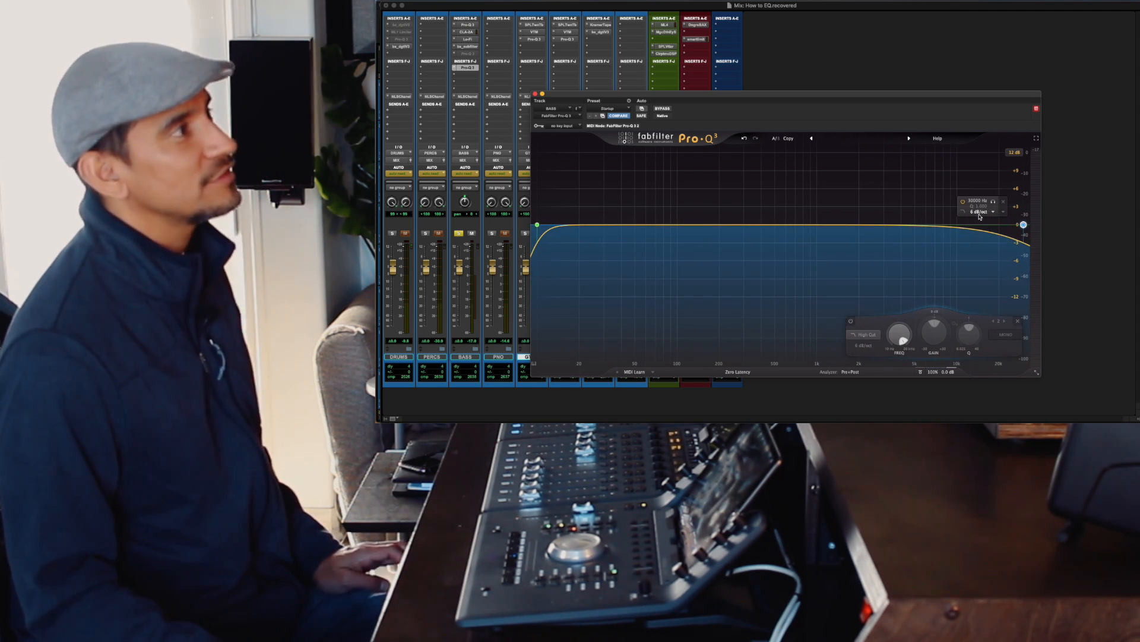
{"action": "mouse_move", "coordinate": [1023, 225]}
{"action": "left_mouse_down"}
{"action": "mouse_move", "coordinate": [926, 226]}
{"action": "mouse_move", "coordinate": [1010, 224]}
{"action": "left_mouse_up"}
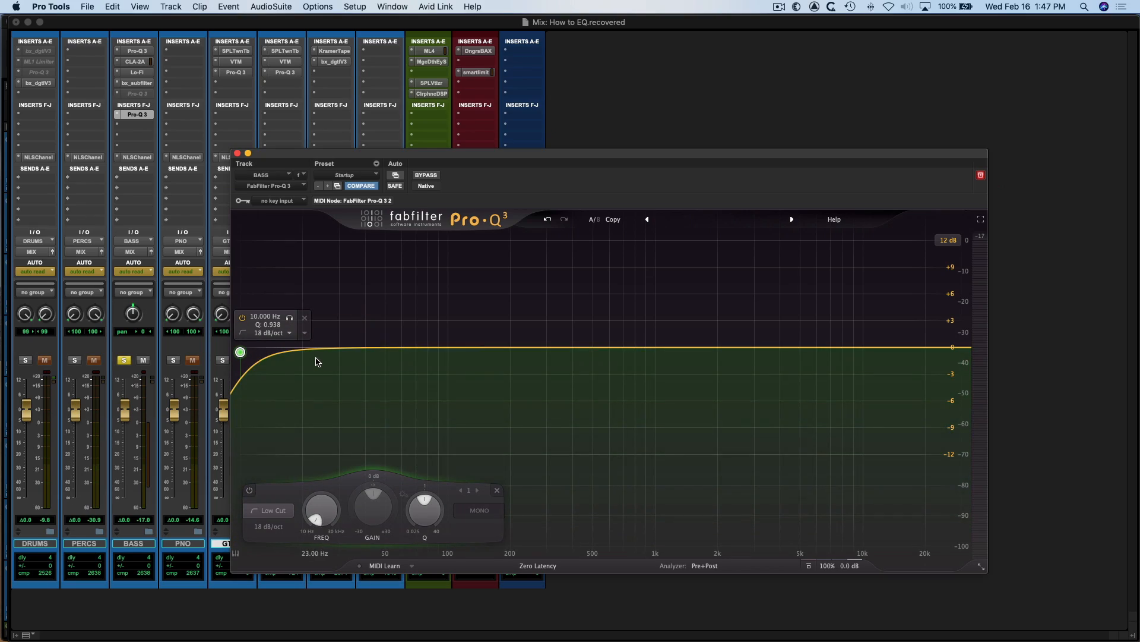
Raise the bass low cut frequency to 41.185 Hz while auditioning the soloed BASS track.
{"action": "key", "text": "space"}
{"action": "left_click_drag", "start_coordinate": [290, 319], "coordinate": [422, 343]}
{"action": "key", "text": "space"}
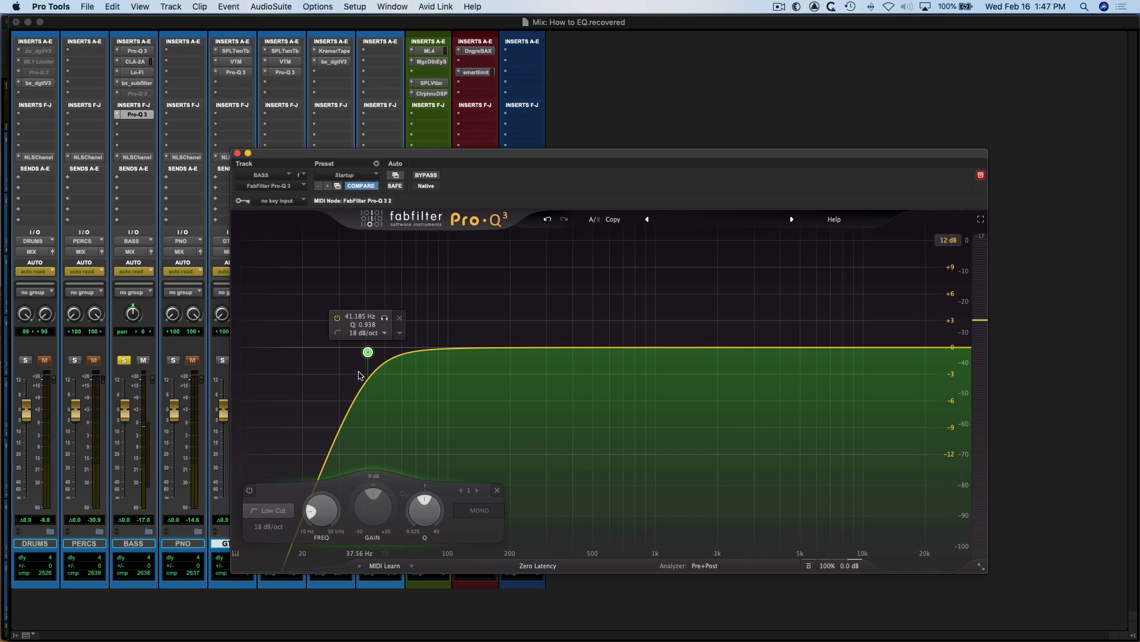
Check the bx_digital V3 EQ on DRUMS, close it, and audition the low cut on BASS in solo.
{"action": "left_click", "coordinate": [40, 83]}
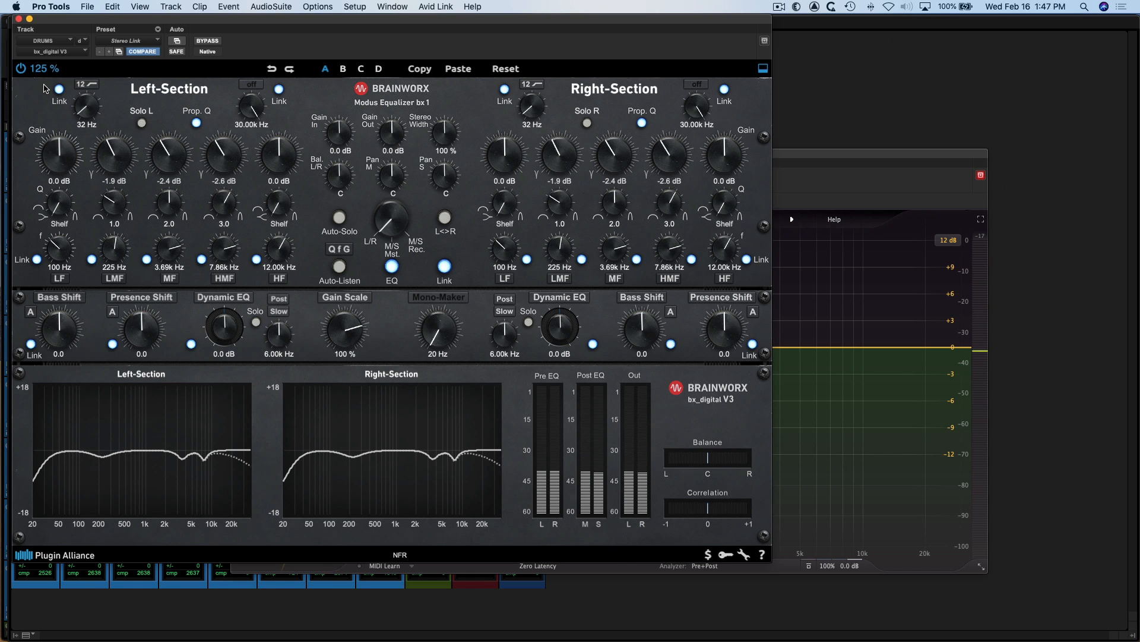
{"action": "left_click", "coordinate": [19, 19]}
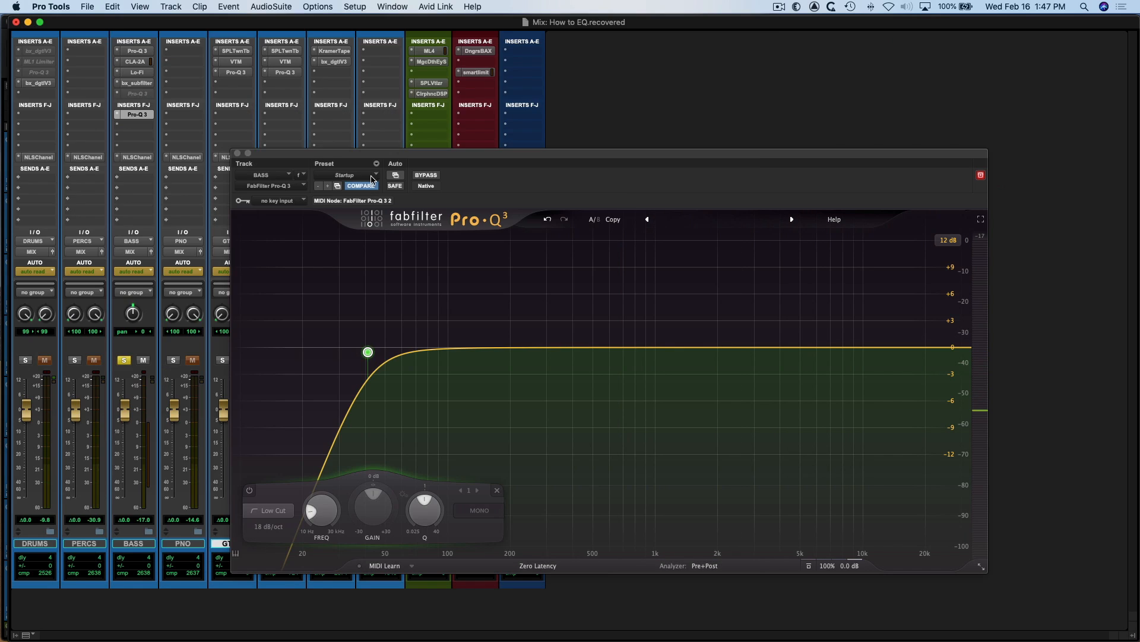
{"action": "mouse_move", "coordinate": [371, 348]}
{"action": "key", "text": "space"}
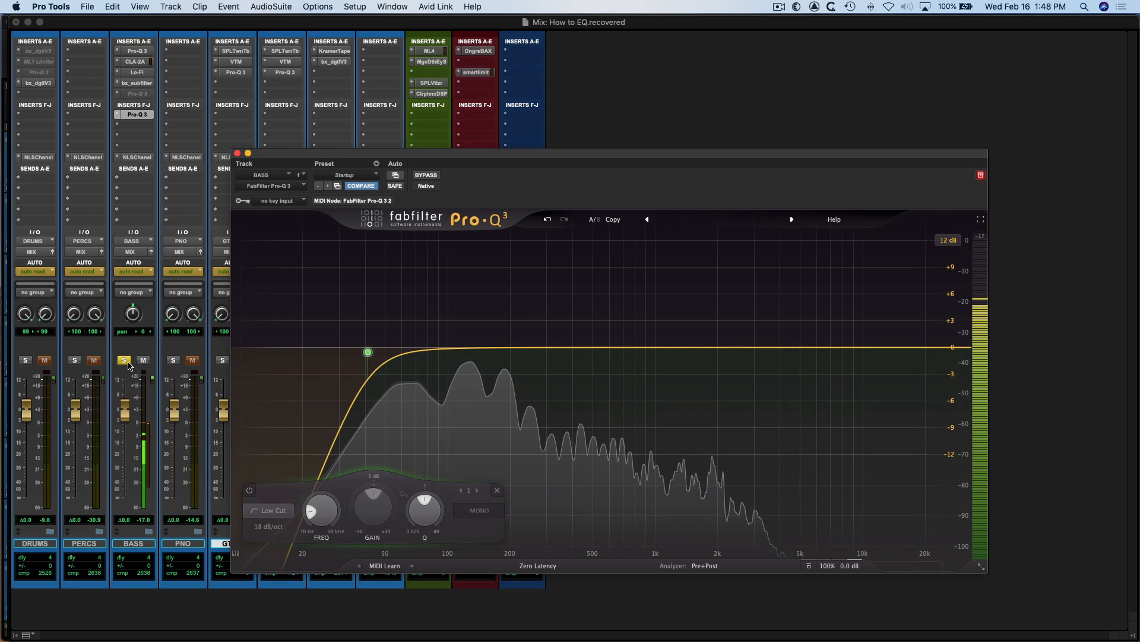
{"action": "key", "text": "space"}
Solo DRUMS together with BASS and raise the BASS fader to +6.7 dB during playback.
{"action": "left_click", "coordinate": [25, 360]}
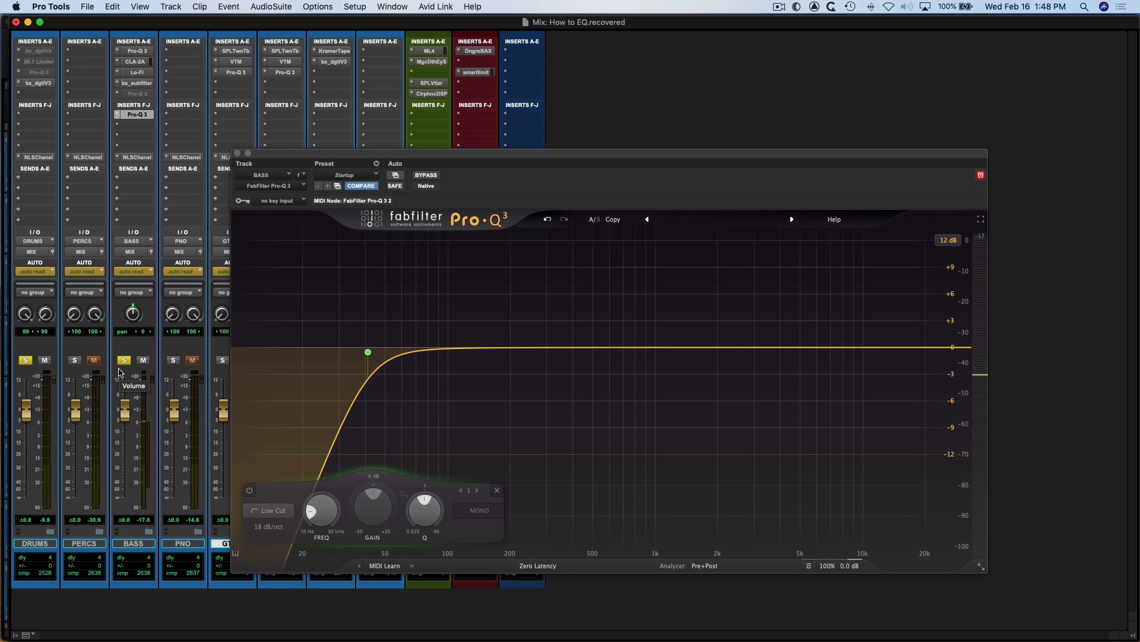
{"action": "key", "text": "space"}
{"action": "left_click_drag", "start_coordinate": [126, 415], "coordinate": [126, 402]}
{"action": "key", "text": "space"}
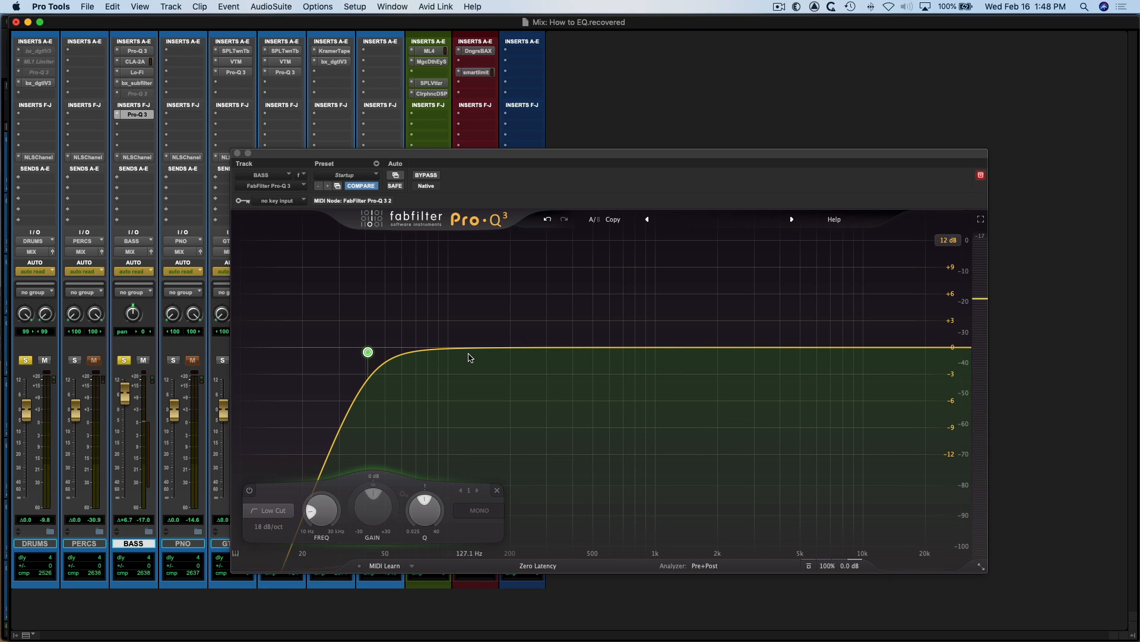
Add a bell band to the bass EQ during playback and cut it to -3.39 dB at 125.42 Hz.
{"action": "key", "text": "space"}
{"action": "left_click_drag", "start_coordinate": [478, 347], "coordinate": [471, 375]}
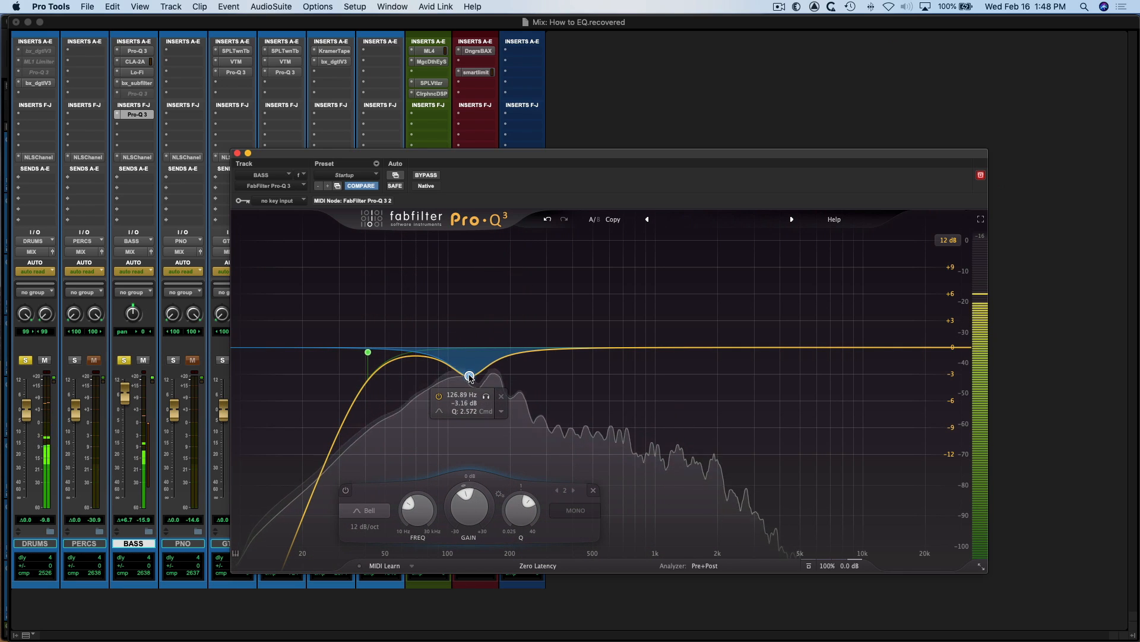
{"action": "key", "text": "space"}
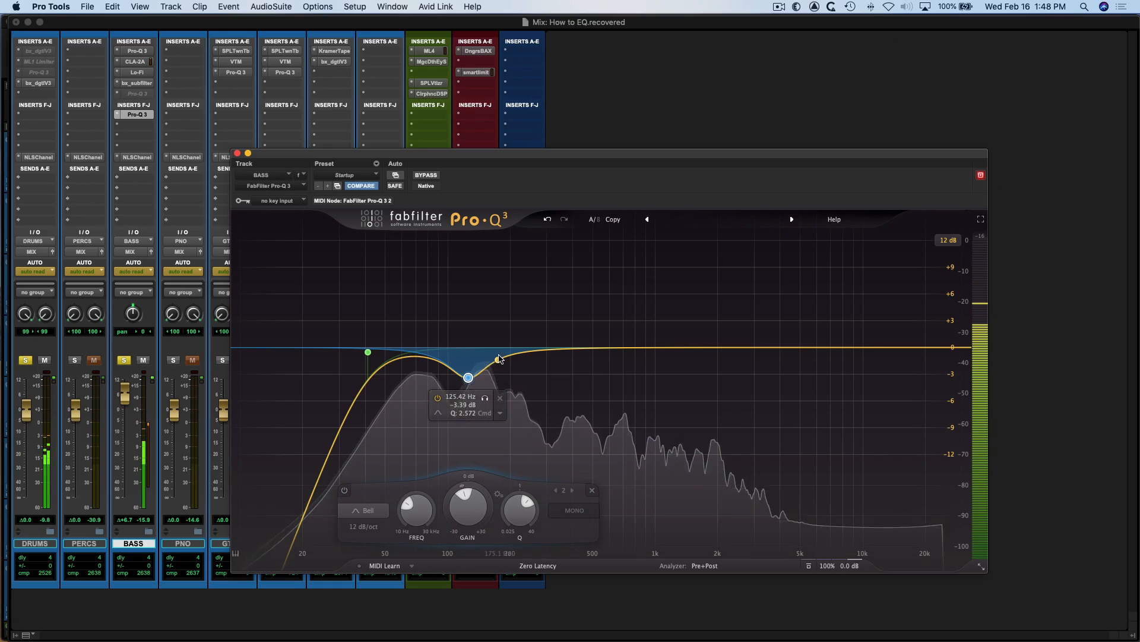
Add a third band, sweep it boosted around 208 Hz, and cut it to -2.36 dB at 195.49 Hz.
{"action": "left_click_drag", "start_coordinate": [499, 359], "coordinate": [514, 316]}
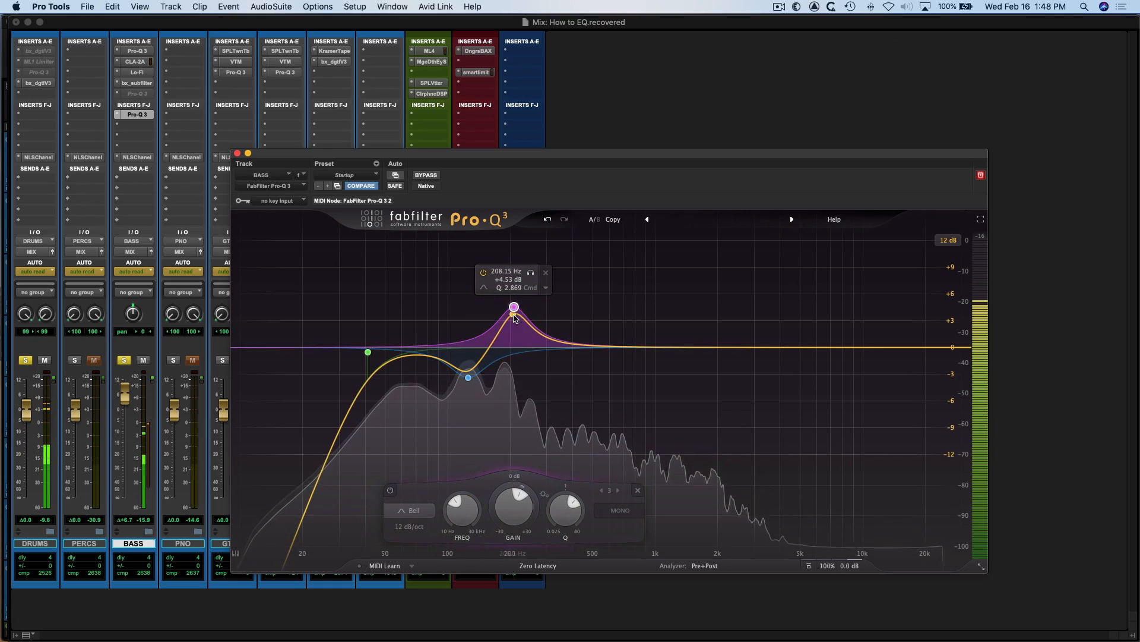
{"action": "left_click_drag", "start_coordinate": [531, 274], "coordinate": [515, 370]}
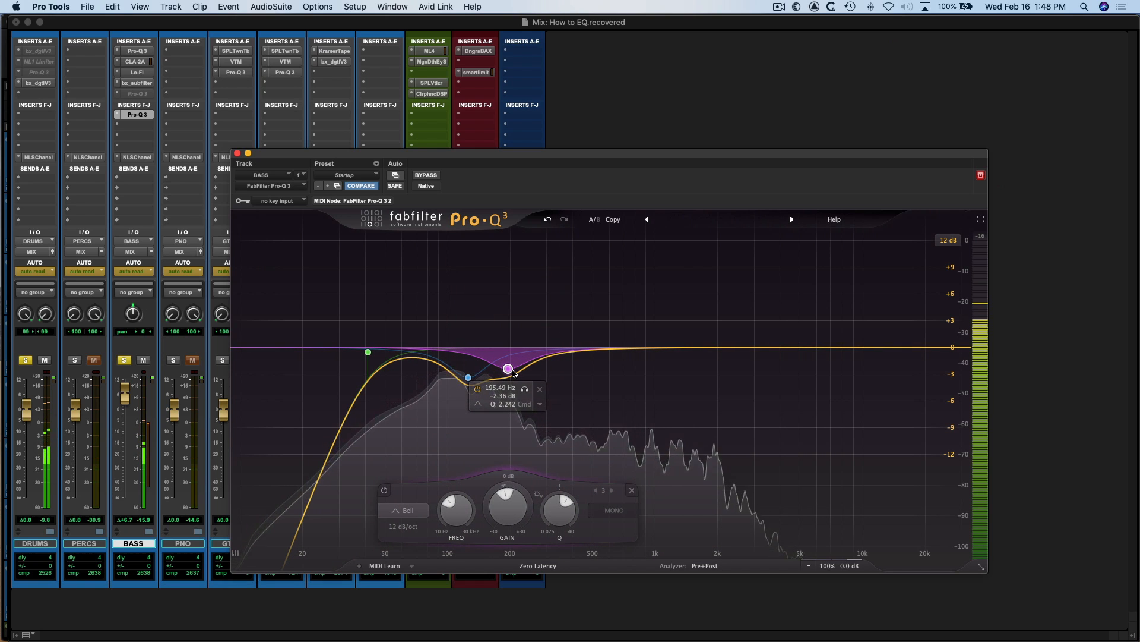
{"action": "key", "text": "space"}
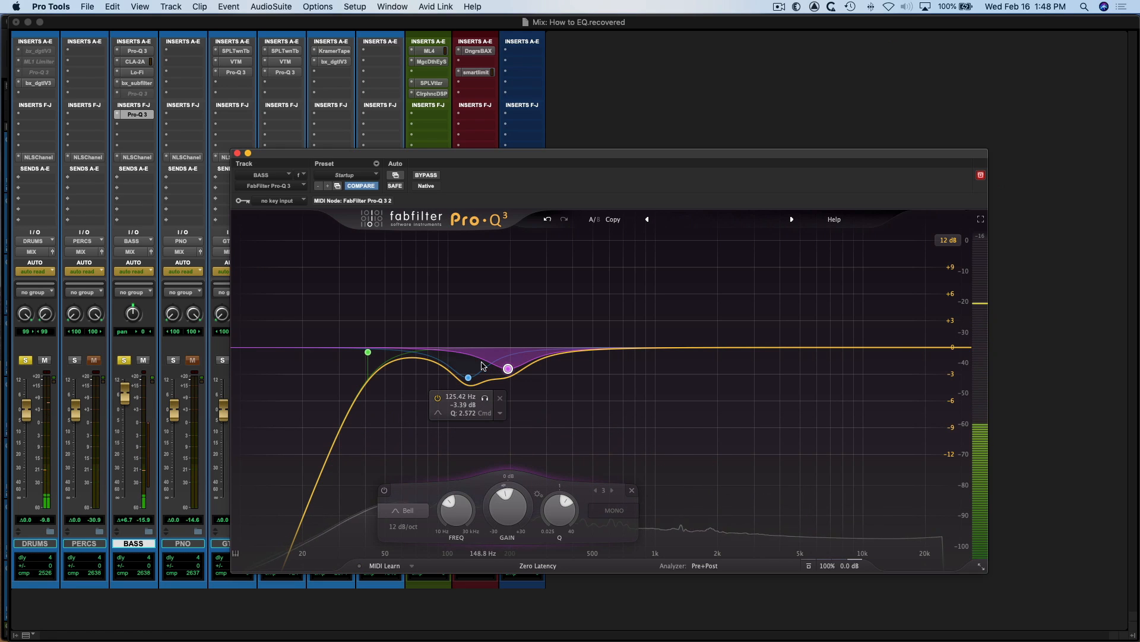
Move band 2 to 123.07 Hz, select bands 2 and 3, and deepen both cuts, bringing band 3 to -3.40 dB at 187.02 Hz.
{"action": "left_click_drag", "start_coordinate": [468, 384], "coordinate": [463, 378]}
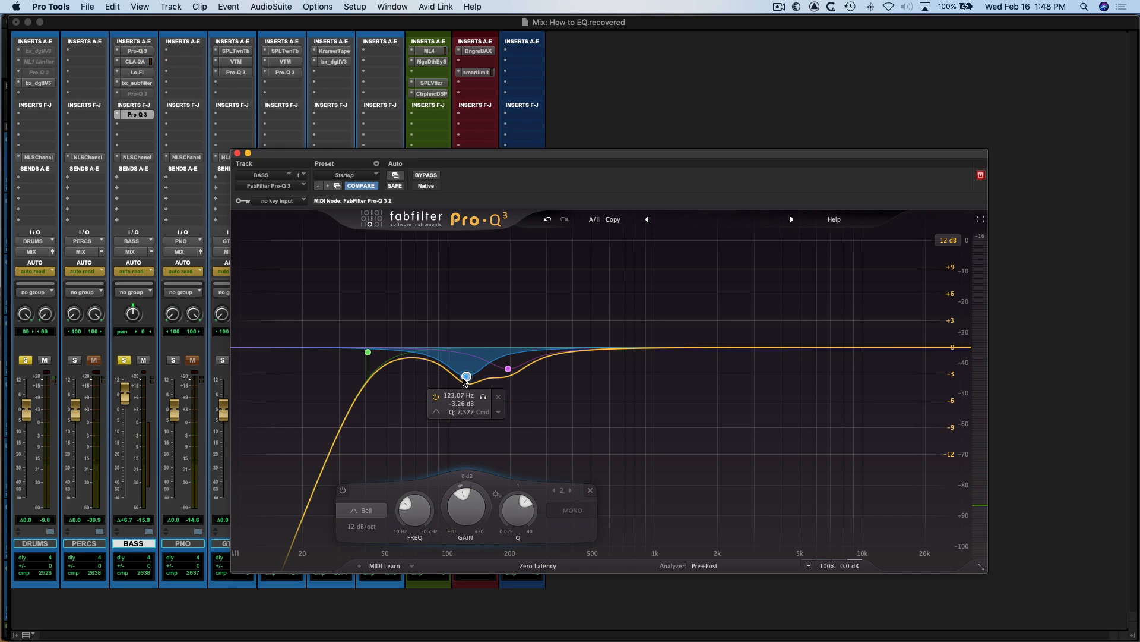
{"action": "key", "text": "space"}
{"action": "left_click_drag", "start_coordinate": [444, 302], "coordinate": [552, 438]}
{"action": "left_click_drag", "start_coordinate": [510, 369], "coordinate": [506, 401]}
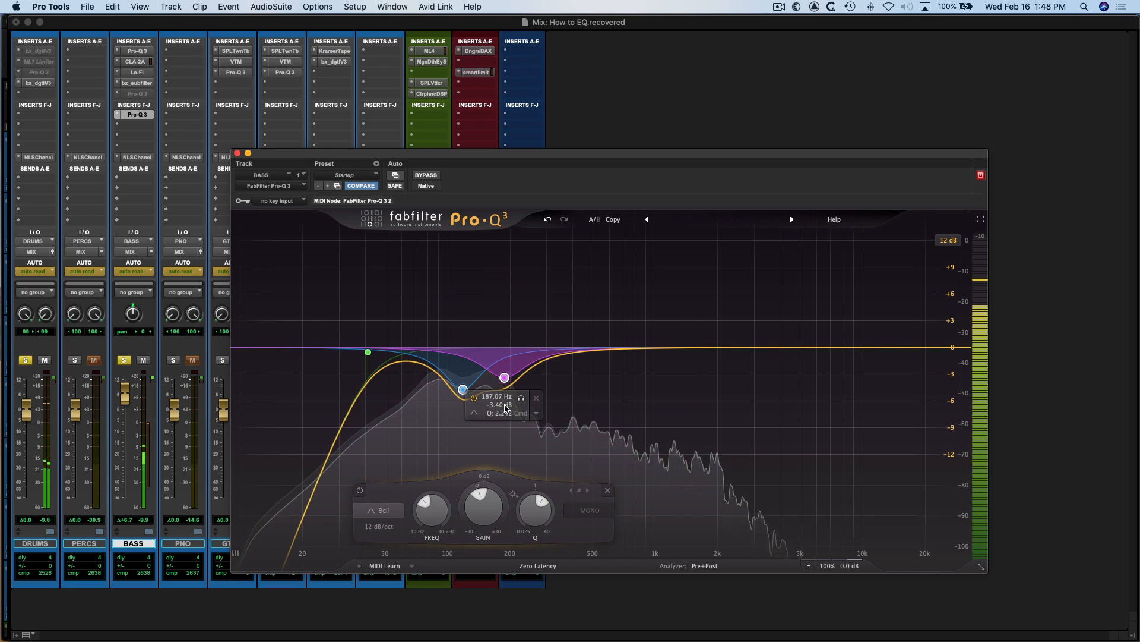
Cut about 3 dB near 370 Hz with a fourth band, set the BASS fader to +3.8 dB in the full mix, and close the bass EQ.
{"action": "left_click_drag", "start_coordinate": [581, 353], "coordinate": [568, 375]}
{"action": "left_click", "coordinate": [580, 280]}
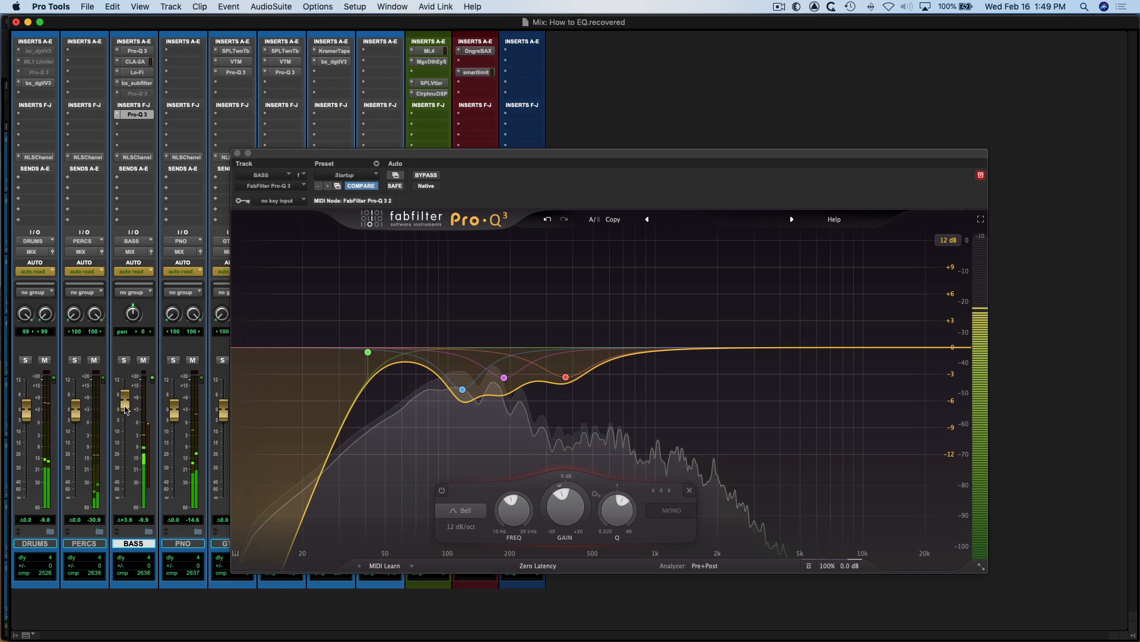
{"action": "key", "text": "super+w"}
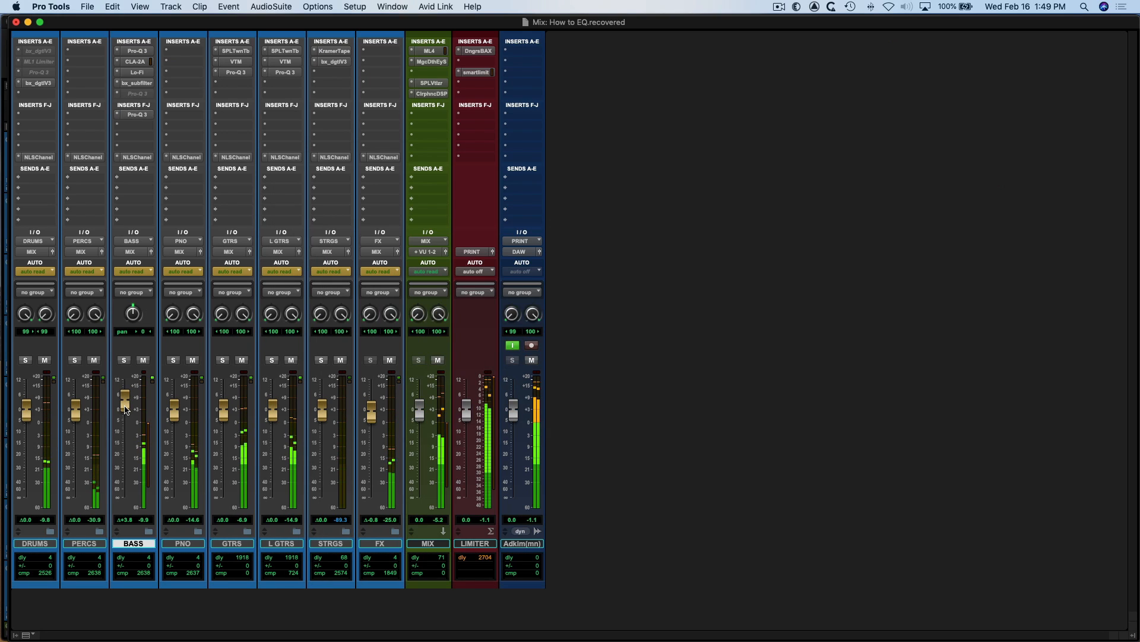